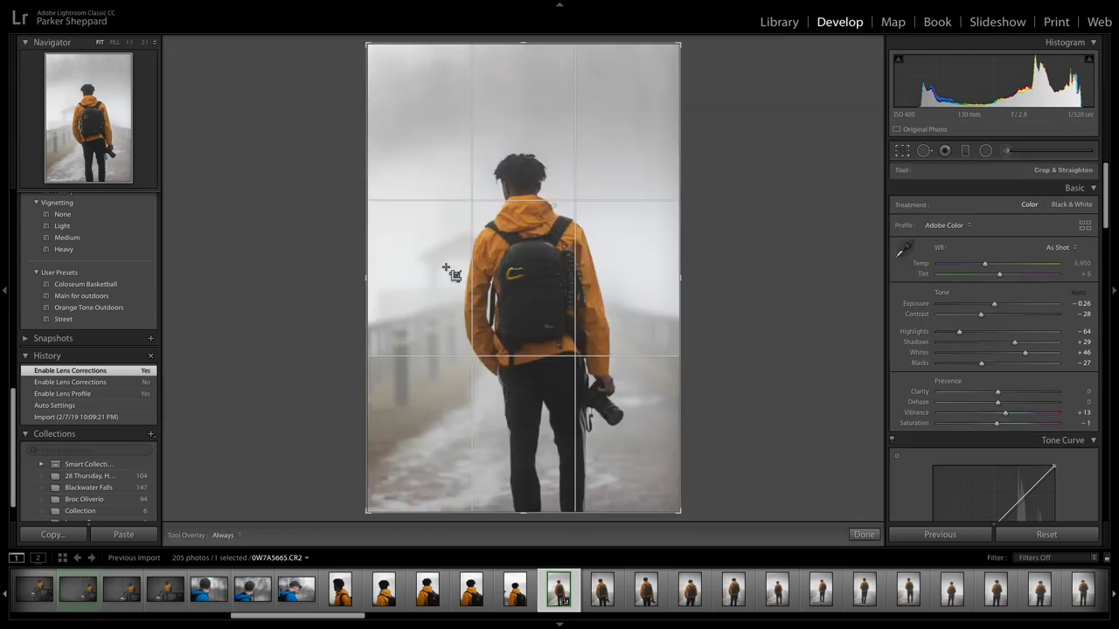
# Crop the photo tighter around the man at the original aspect ratio, shifting the image within the frame, and apply the crop.
pyautogui.moveTo(369, 278); pyautogui.dragTo(381, 280)
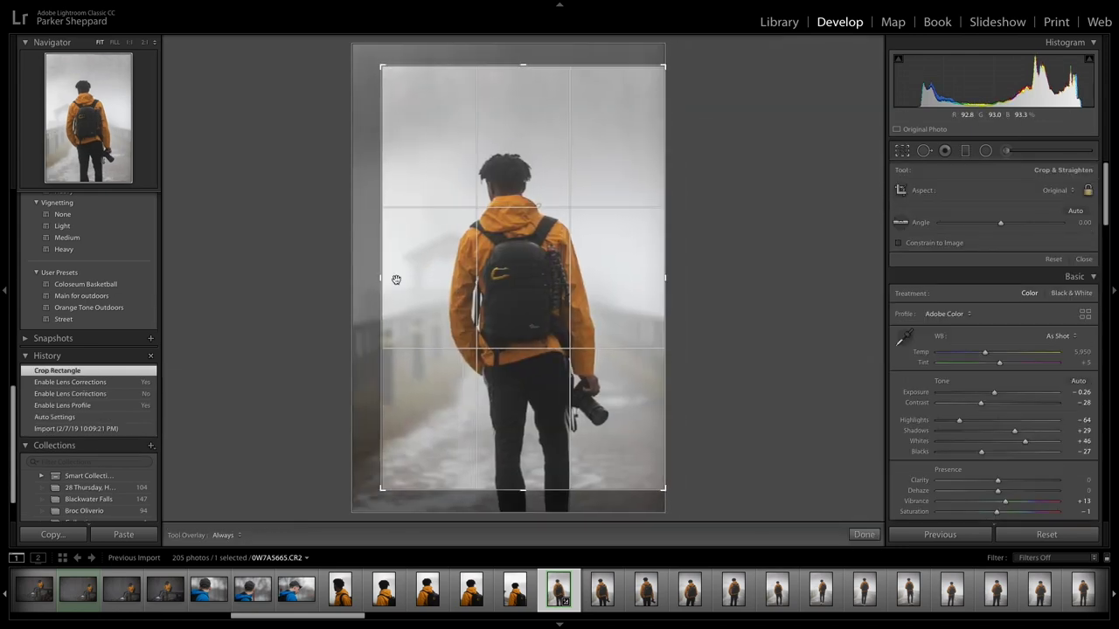
pyautogui.moveTo(520, 258); pyautogui.dragTo(520, 231)
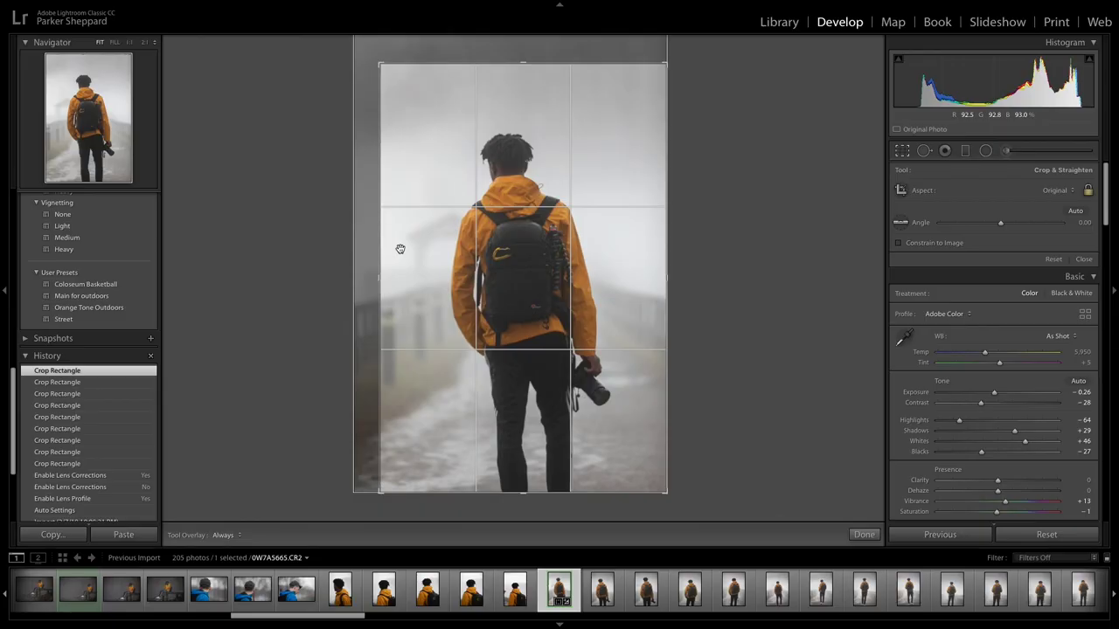
pyautogui.press('Return')
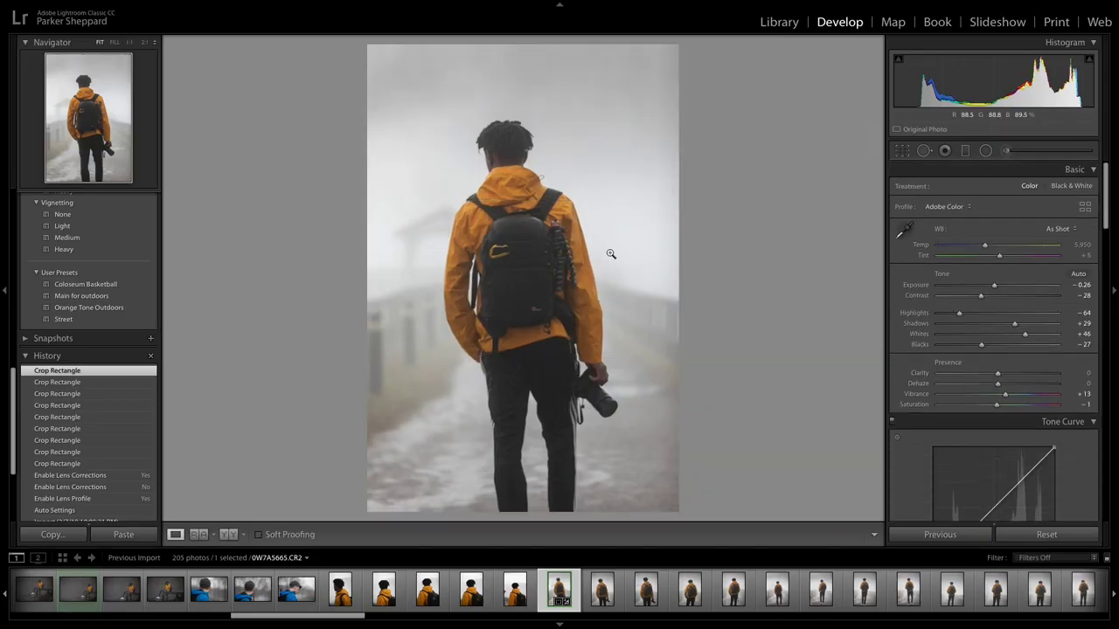
# Reset Exposure to 0.00, then set Blacks to −52, Dehaze to +25 and Clarity to +18.
pyautogui.doubleClick(995, 286)
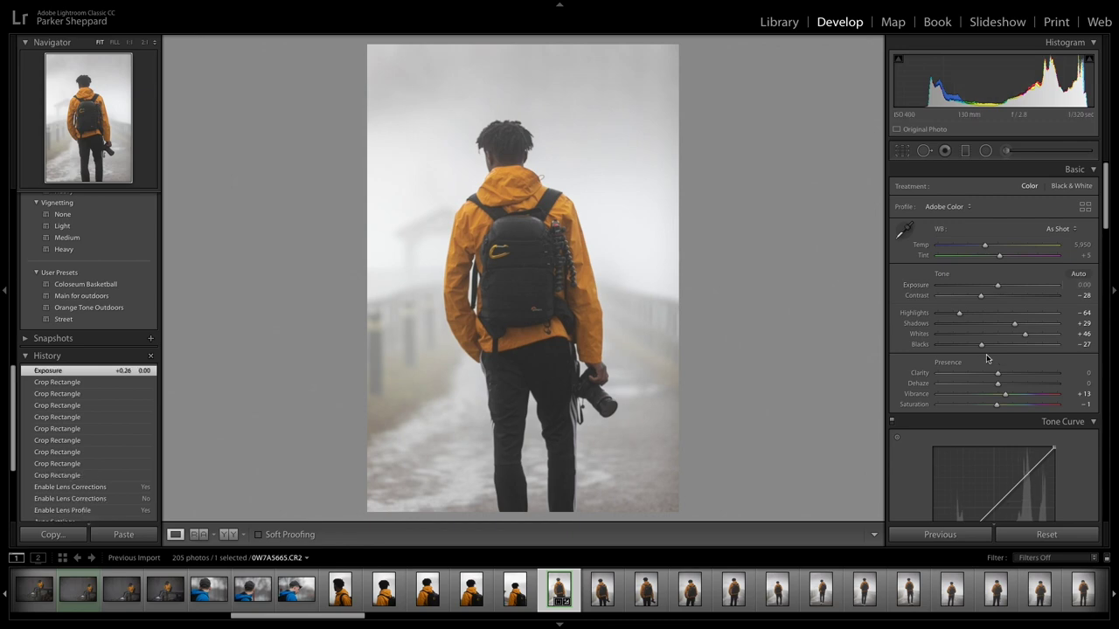
pyautogui.moveTo(981, 346); pyautogui.dragTo(966, 346)
pyautogui.moveTo(997, 384); pyautogui.dragTo(1012, 386)
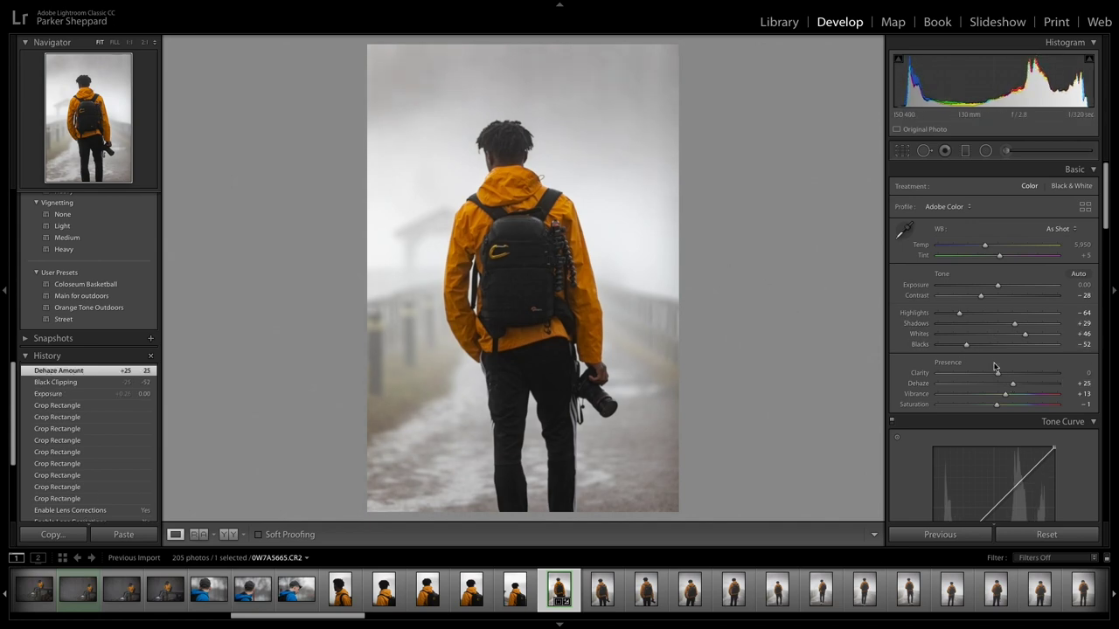
pyautogui.moveTo(1003, 374); pyautogui.dragTo(1010, 378)
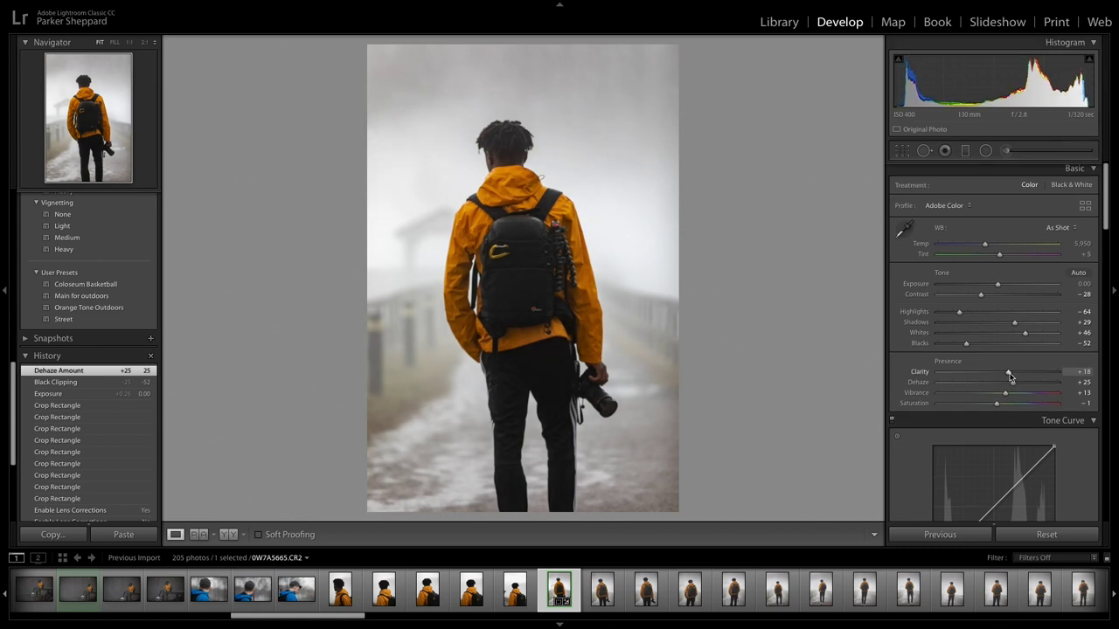
# Set Exposure to +0.25, Vibrance to −16, Contrast to −39 and Clarity to +31.
pyautogui.moveTo(997, 285); pyautogui.dragTo(1001, 287)
pyautogui.scroll(-2, 1003, 350)
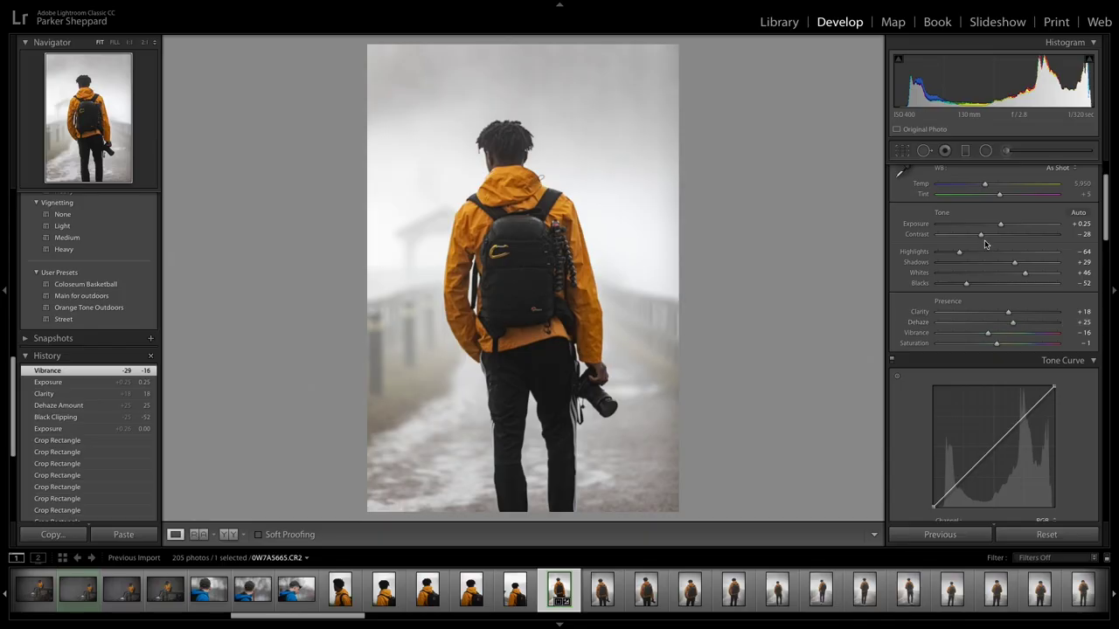
pyautogui.moveTo(984, 237); pyautogui.dragTo(974, 237)
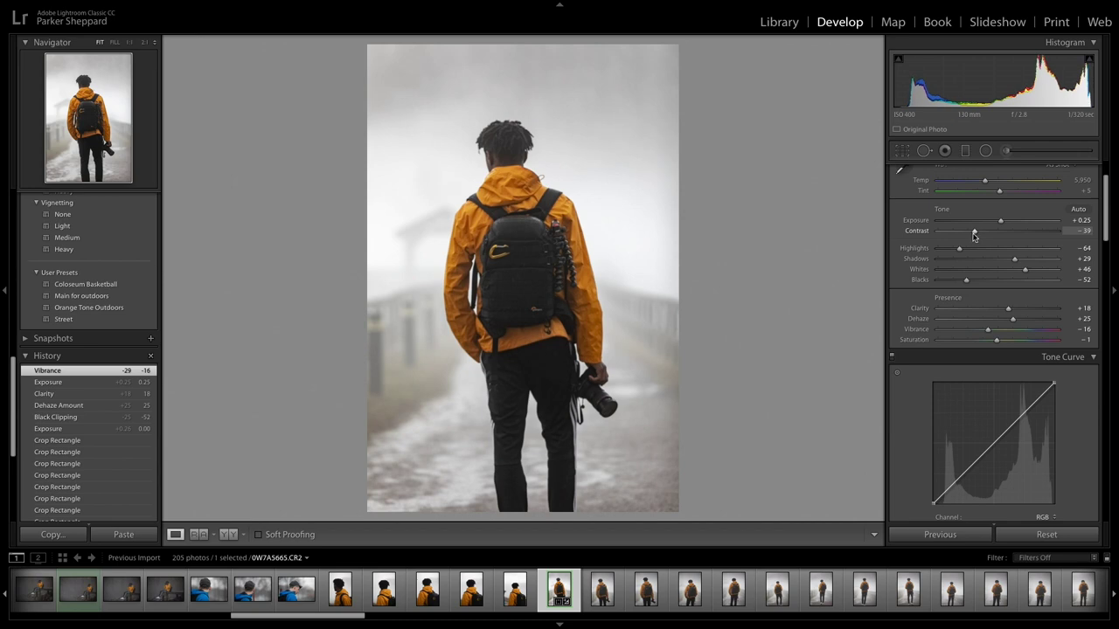
pyautogui.moveTo(1008, 310); pyautogui.dragTo(1017, 313)
# Shape the RGB tone curve into a gentle S with lowered shadows and raised highlights, and compare the photo with the curve off and on.
pyautogui.scroll(-2, 1016, 361)
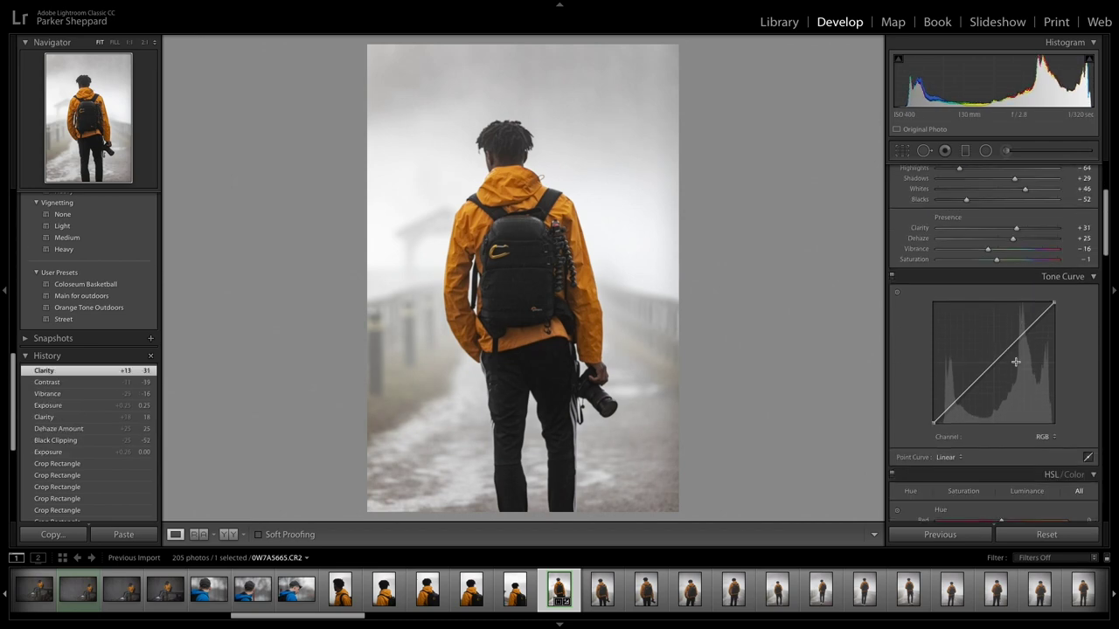
pyautogui.click(968, 388)
pyautogui.moveTo(968, 390); pyautogui.dragTo(973, 391)
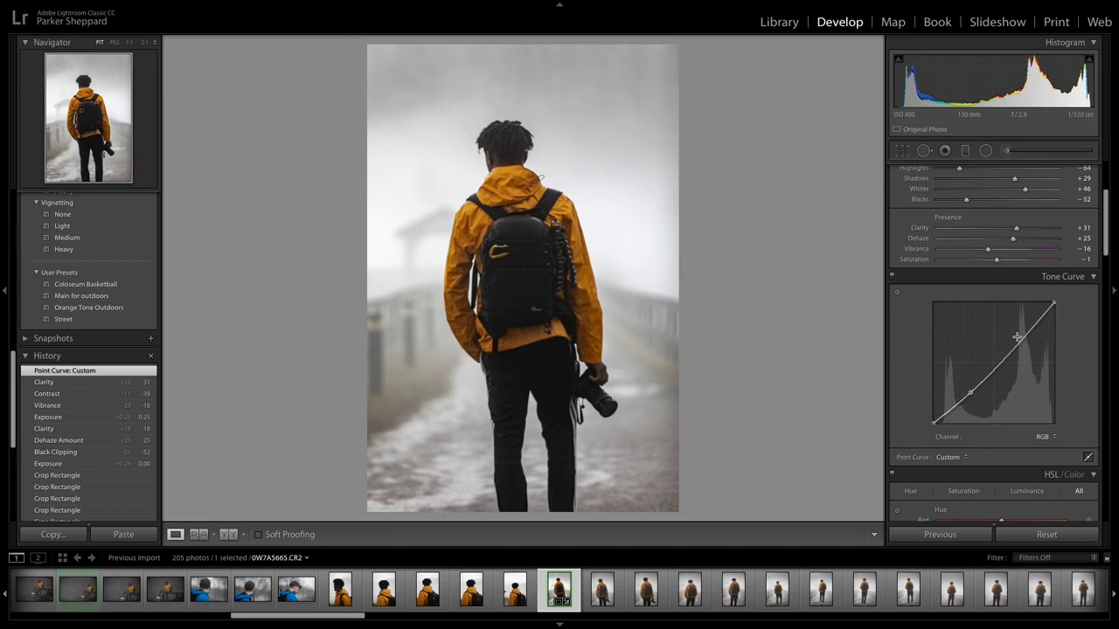
pyautogui.moveTo(1019, 343); pyautogui.dragTo(1016, 334)
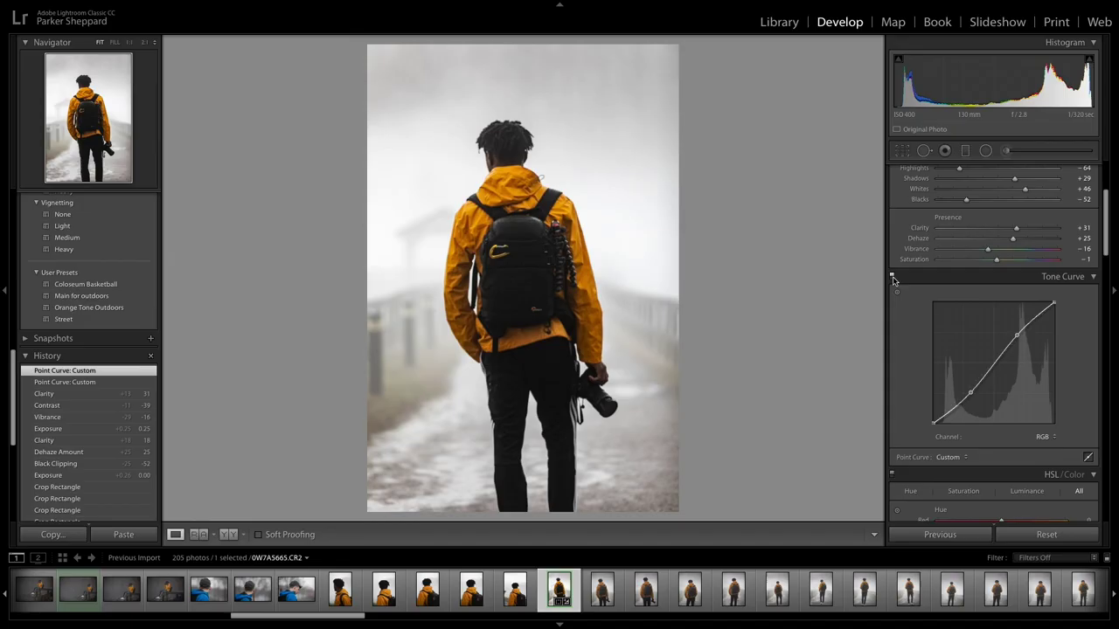
pyautogui.click(892, 278)
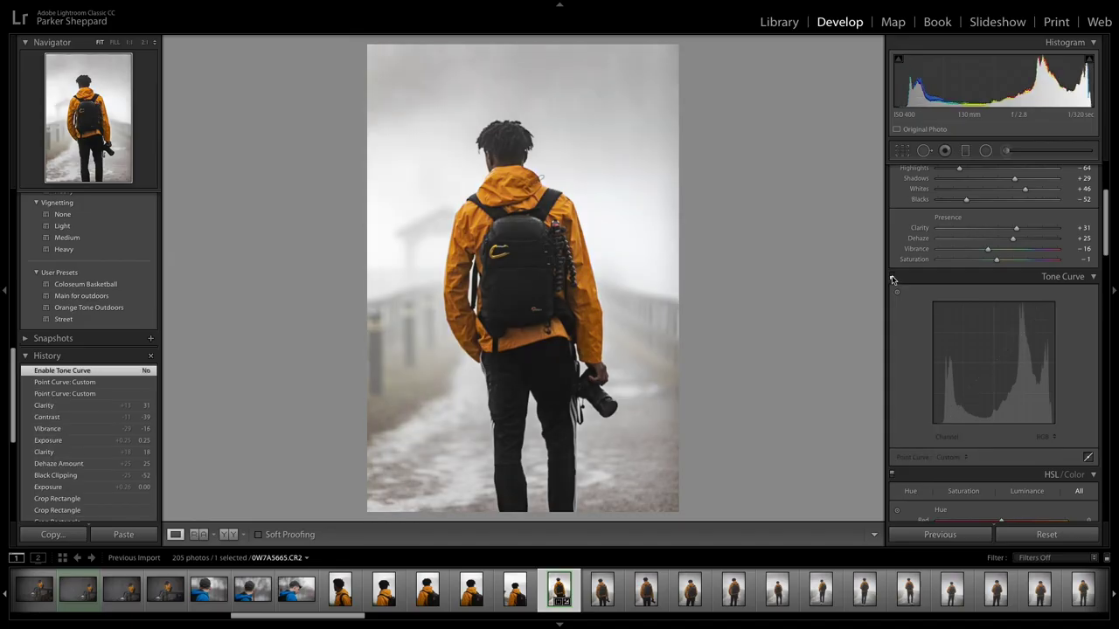
pyautogui.click(892, 278)
pyautogui.click(892, 278)
pyautogui.click(892, 278)
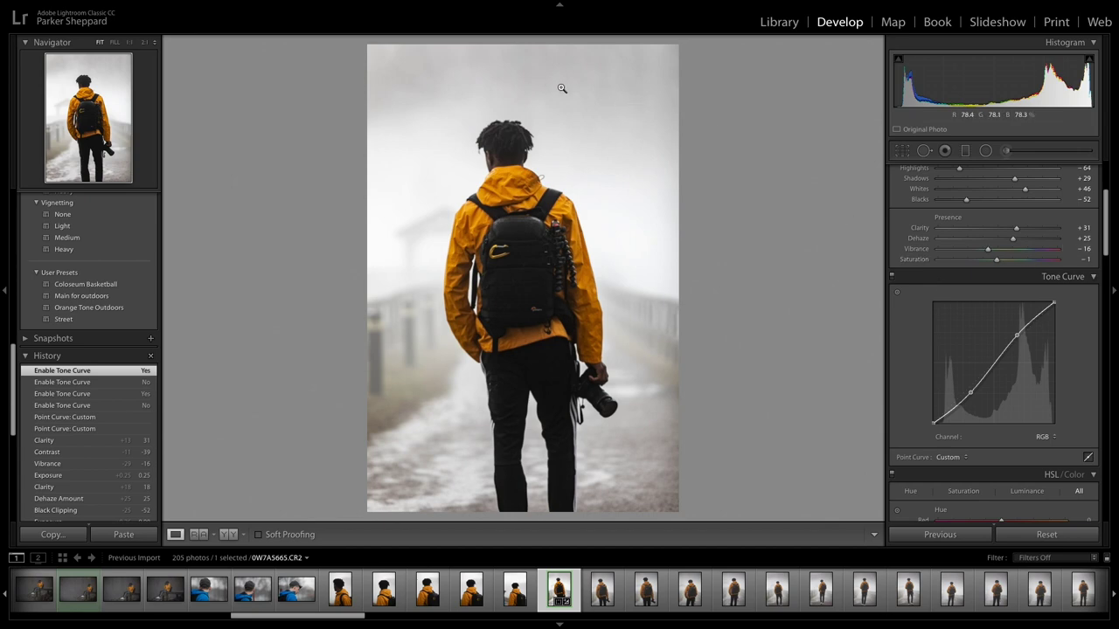
# Add a graduated filter over the sky, running from the photo's upper edge down to about the man's shoulders.
pyautogui.click(965, 151)
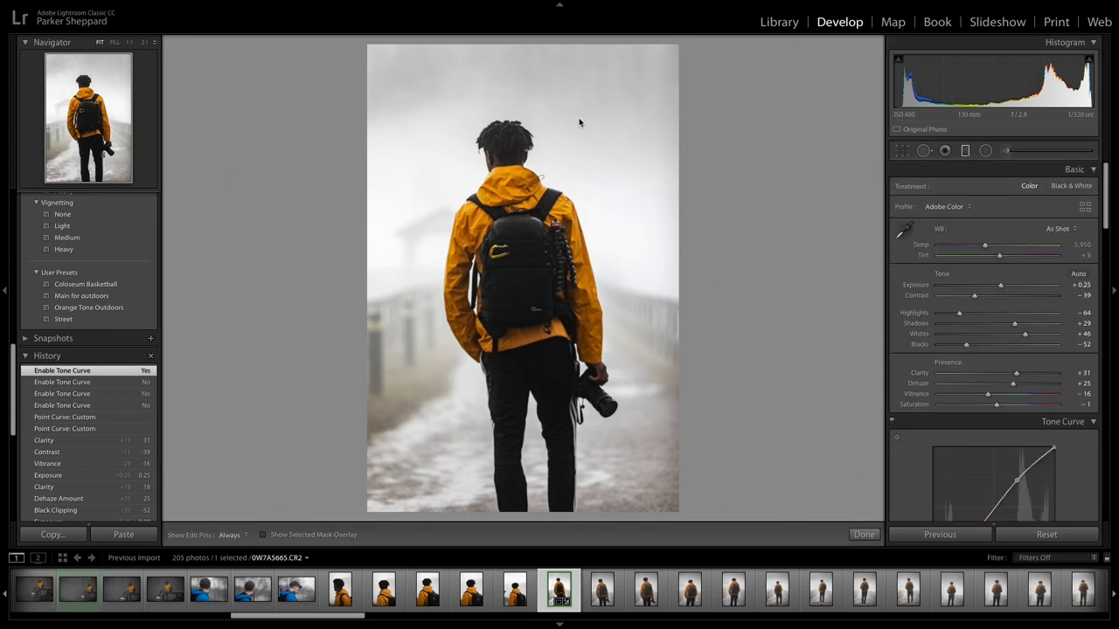
pyautogui.moveTo(522, 47); pyautogui.dragTo(522, 179)
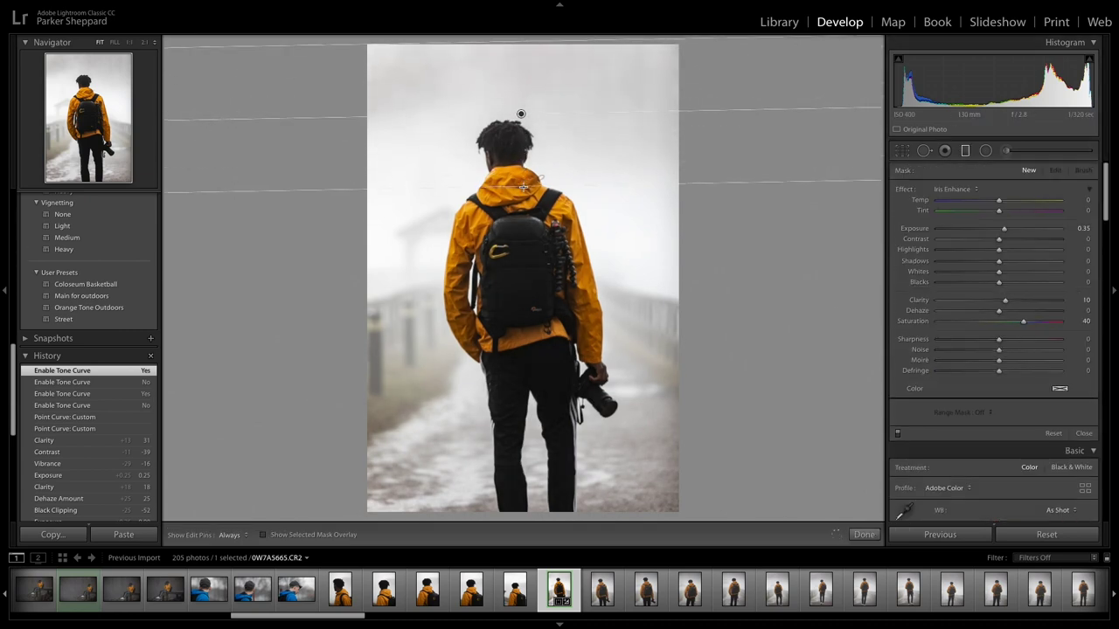
pyautogui.click(519, 107)
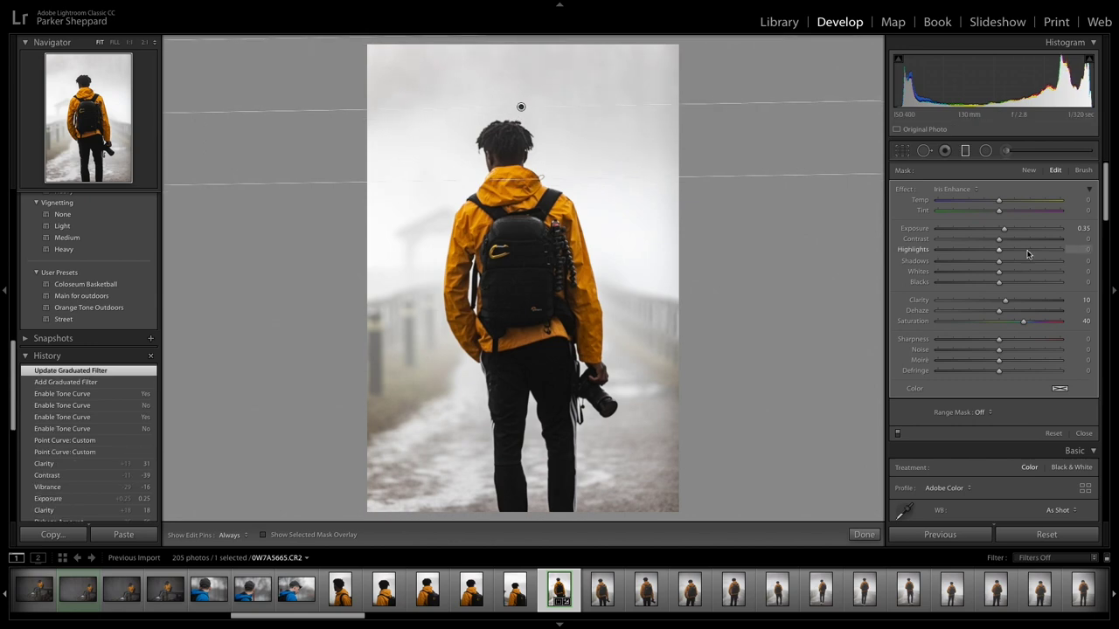
# Switch the graduated filter's effect to Exposure, fine-tune its exposure and position over the sky, and finish the filter.
pyautogui.click(950, 190)
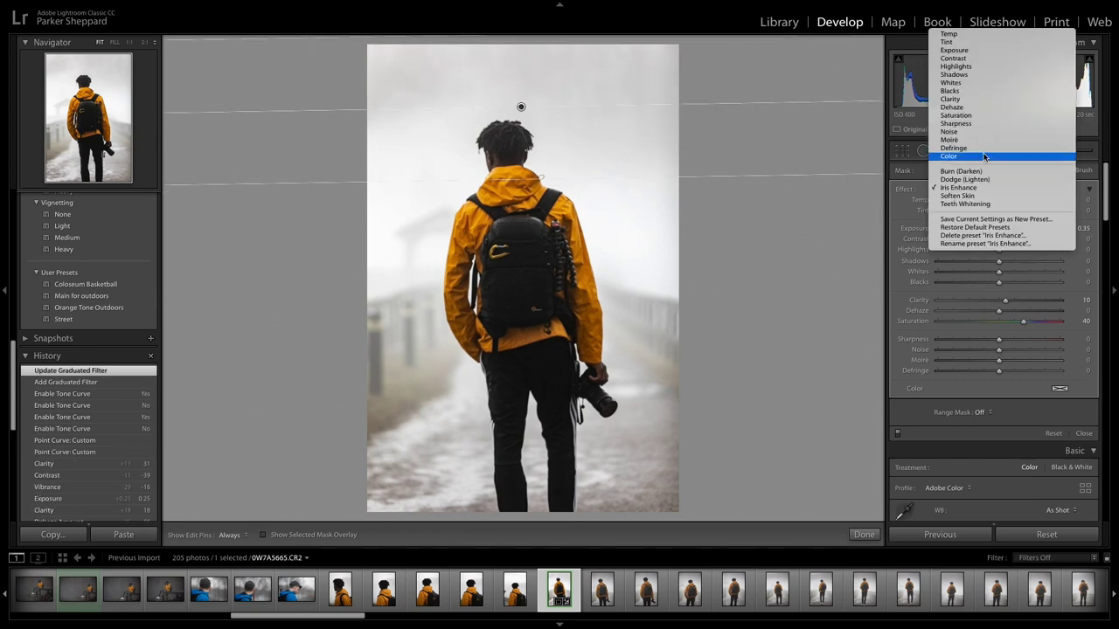
pyautogui.click(961, 54)
pyautogui.moveTo(1003, 229); pyautogui.dragTo(1003, 230)
pyautogui.moveTo(521, 107); pyautogui.dragTo(521, 105)
pyautogui.press('m')
# Set the calibration Red Primary Hue to +18 and Blue Primary Hue to −21, and compare the photo with calibration off and on.
pyautogui.scroll(-10, 934, 262)
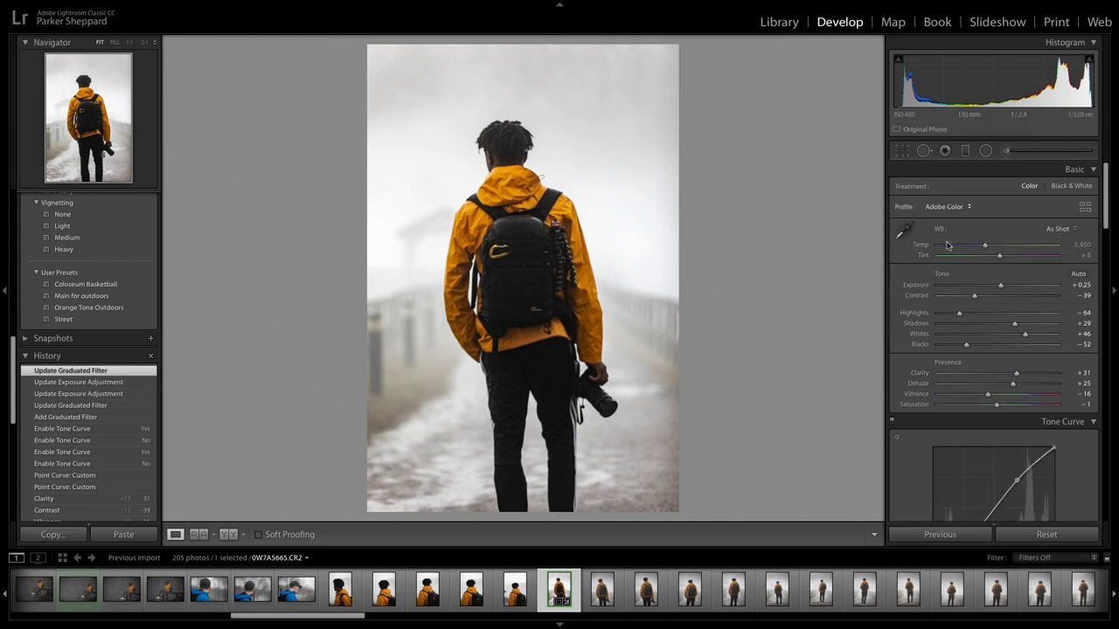
pyautogui.scroll(-2, 934, 262)
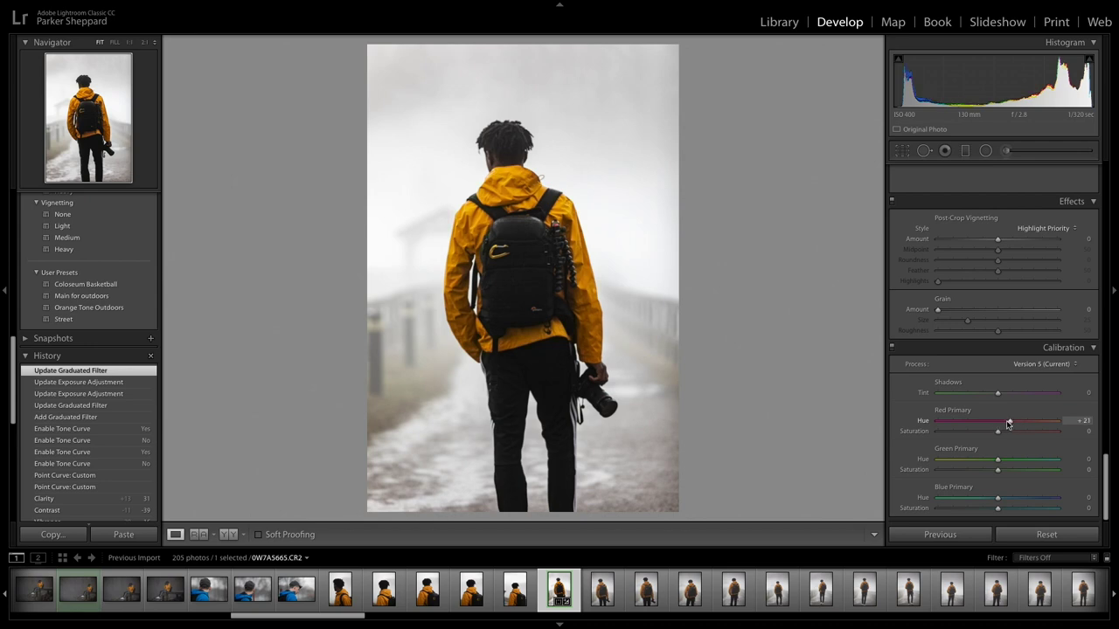
pyautogui.moveTo(1007, 424); pyautogui.dragTo(1008, 423)
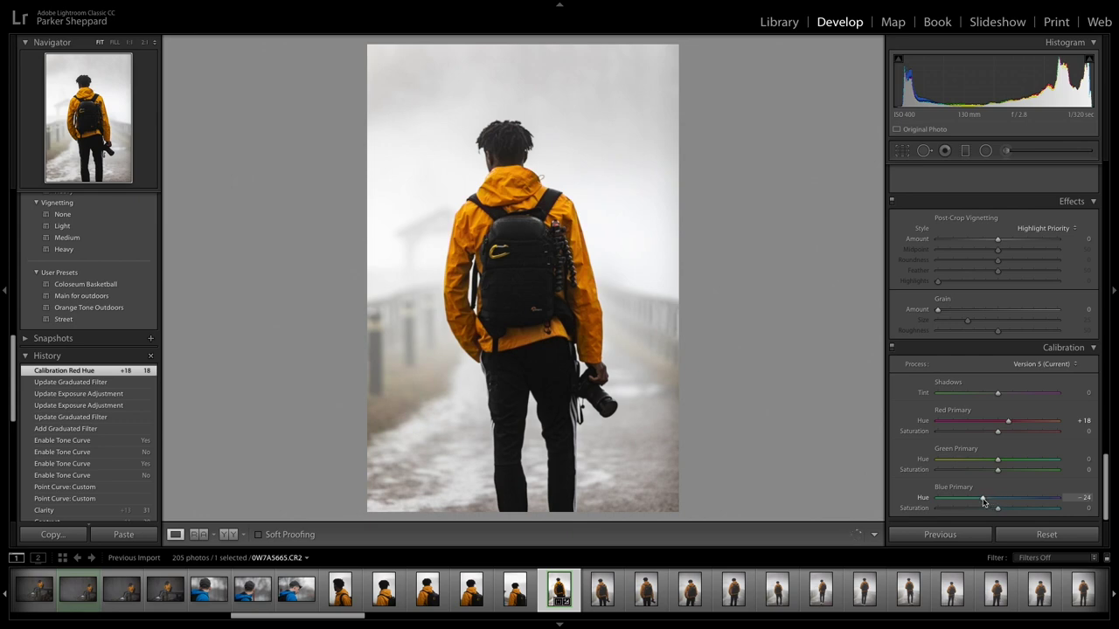
pyautogui.moveTo(985, 501); pyautogui.dragTo(985, 500)
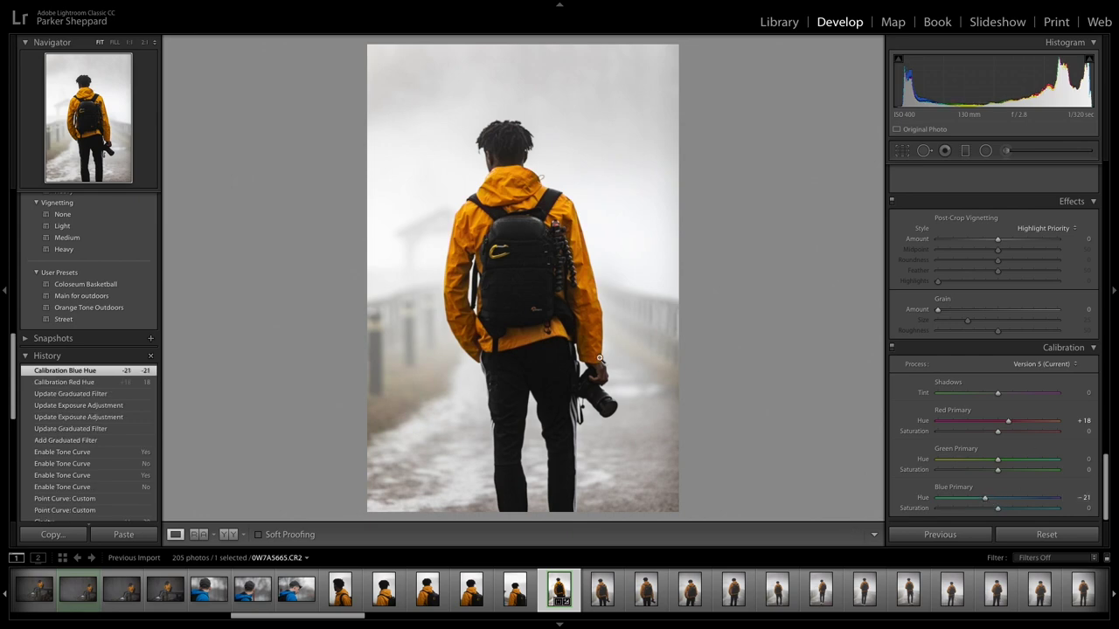
pyautogui.click(891, 348)
pyautogui.click(893, 349)
# Compare the edit with the original photo, and set the HSL Orange hue to +27, Yellow hue to +28 and Orange luminance to +8.
pyautogui.scroll(10, 966, 359)
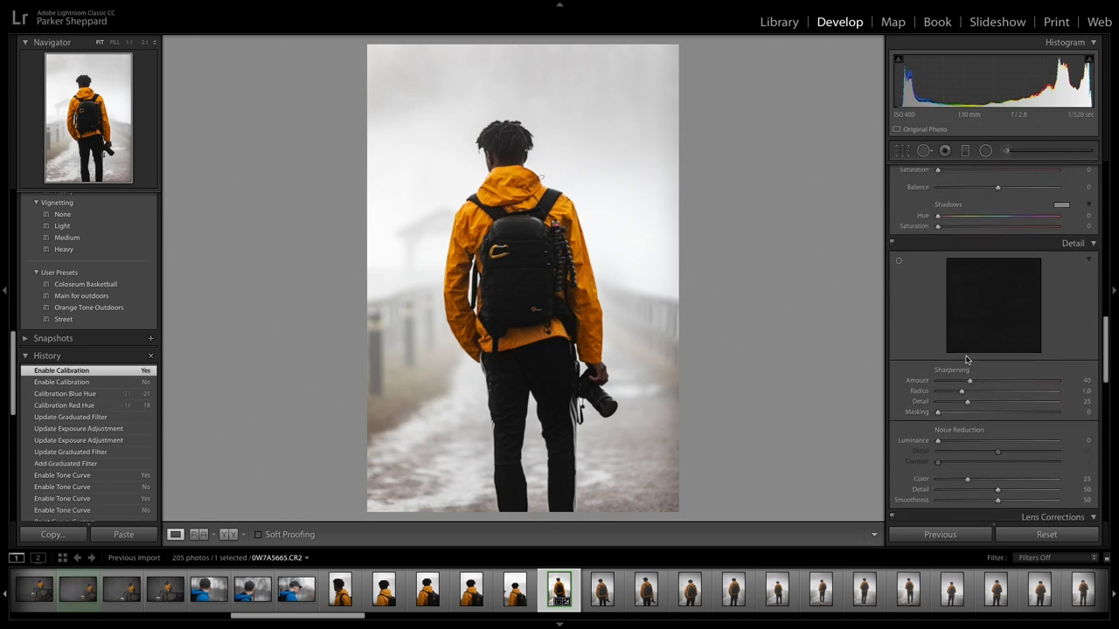
pyautogui.scroll(8, 966, 359)
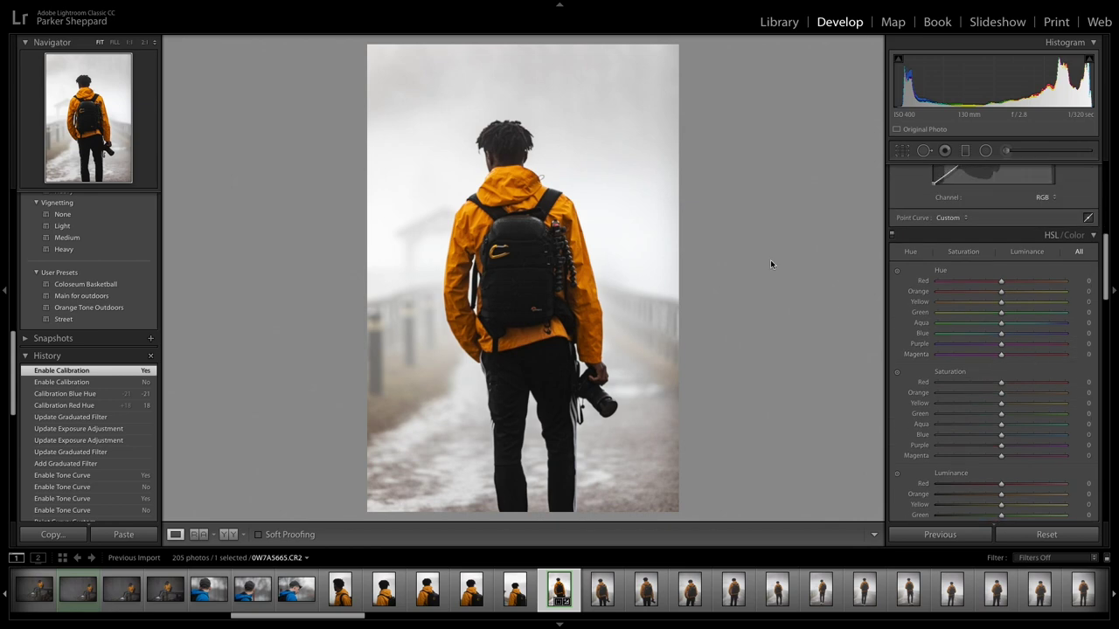
pyautogui.press('\\')
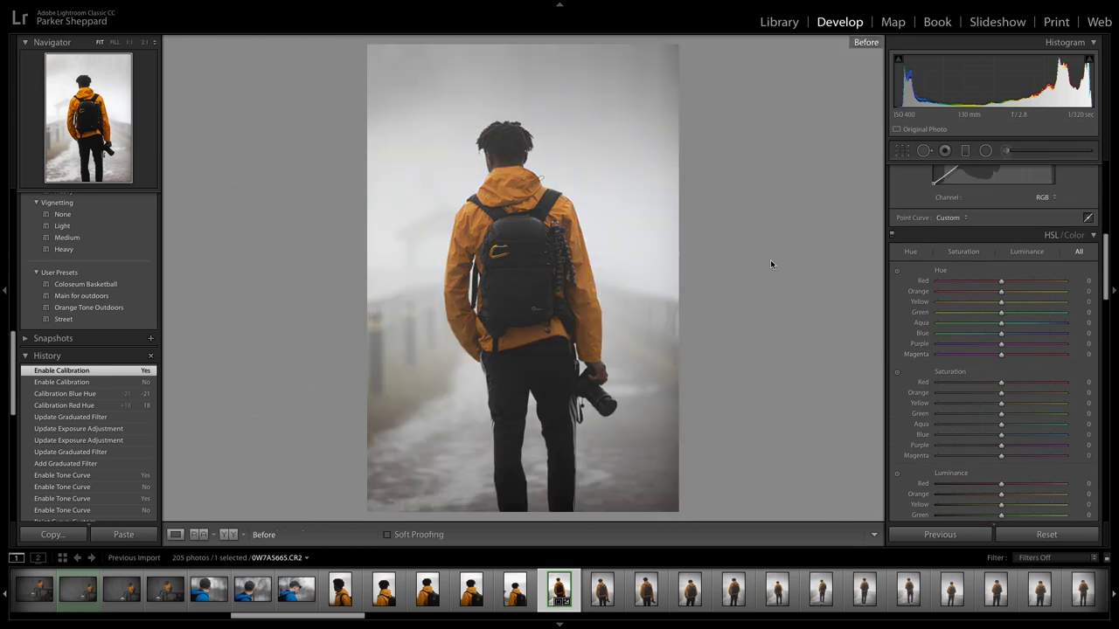
pyautogui.press('\\')
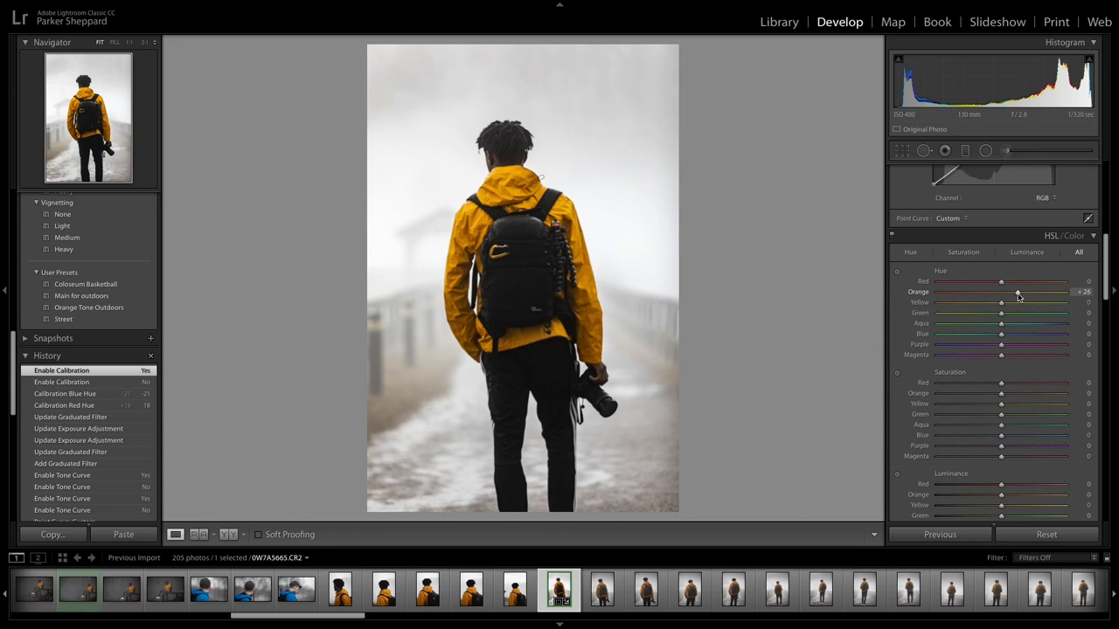
pyautogui.moveTo(1018, 297); pyautogui.dragTo(1020, 305)
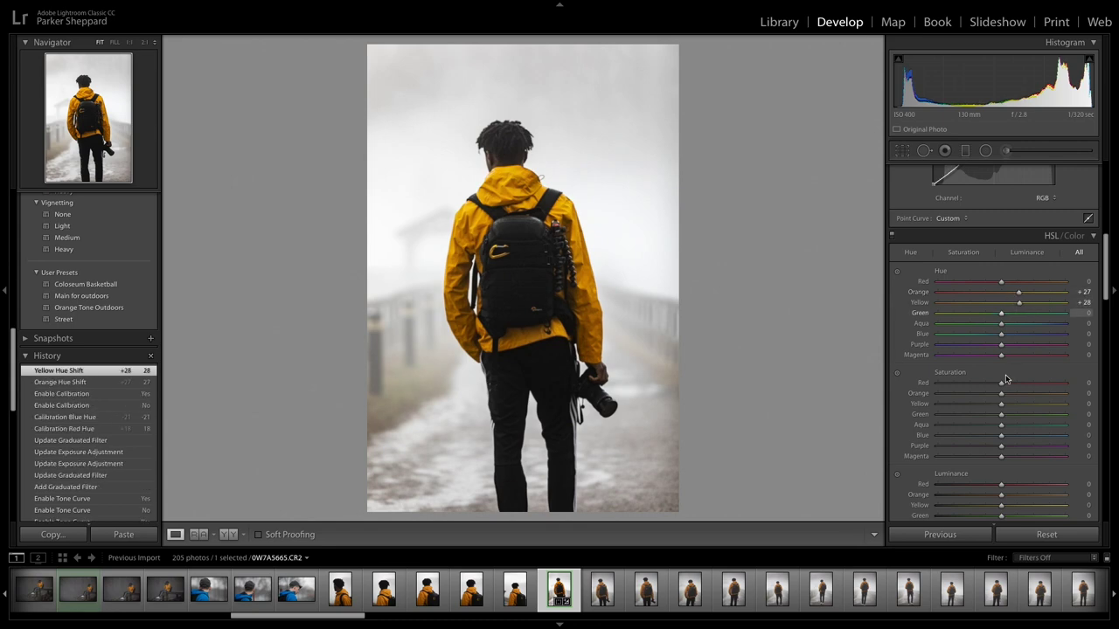
pyautogui.scroll(-2, 1010, 367)
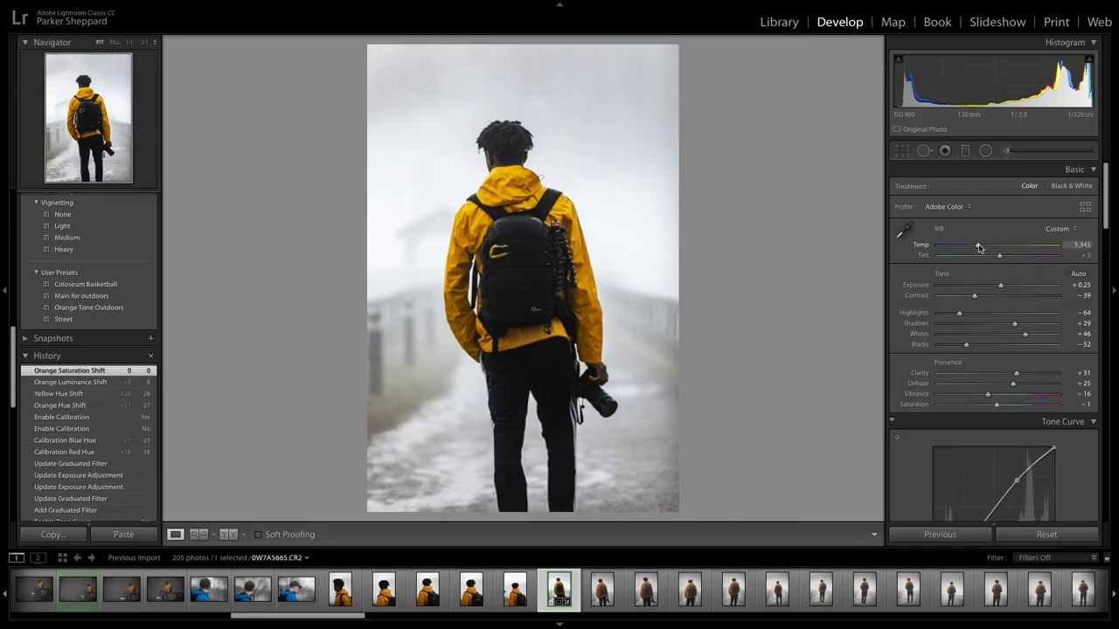
# Cool the white balance by setting the temperature to 5,703.
pyautogui.moveTo(977, 247); pyautogui.dragTo(977, 247)
pyautogui.moveTo(983, 246); pyautogui.dragTo(983, 245)
# Tint the split-toning shadows blue with hue 212 and saturation 22.
pyautogui.scroll(-10, 1003, 328)
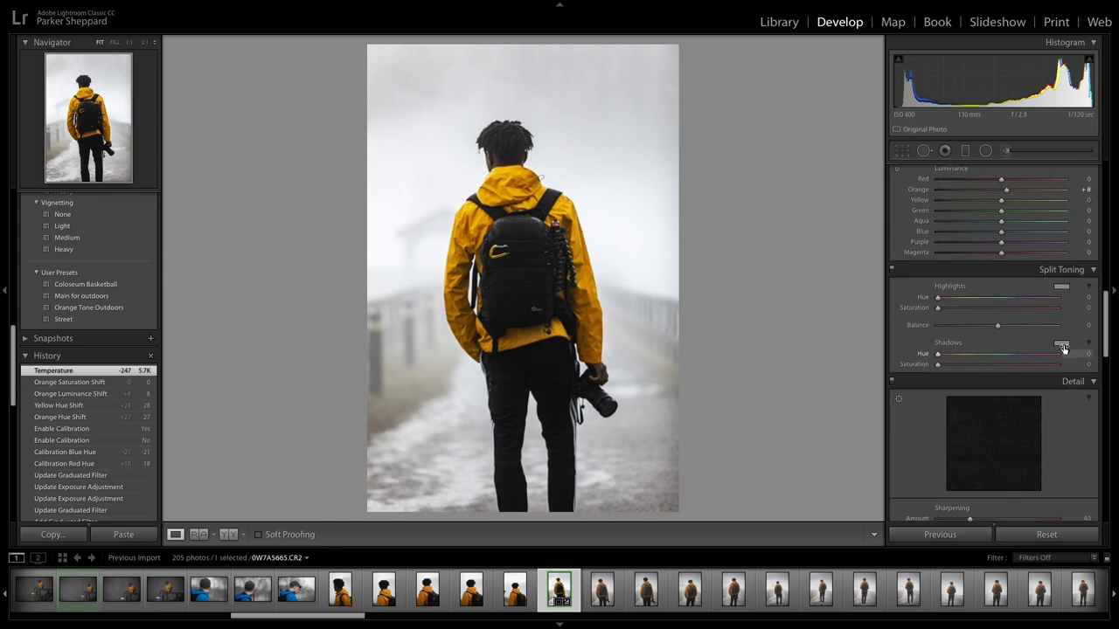
pyautogui.click(1061, 344)
pyautogui.moveTo(971, 387); pyautogui.dragTo(948, 383)
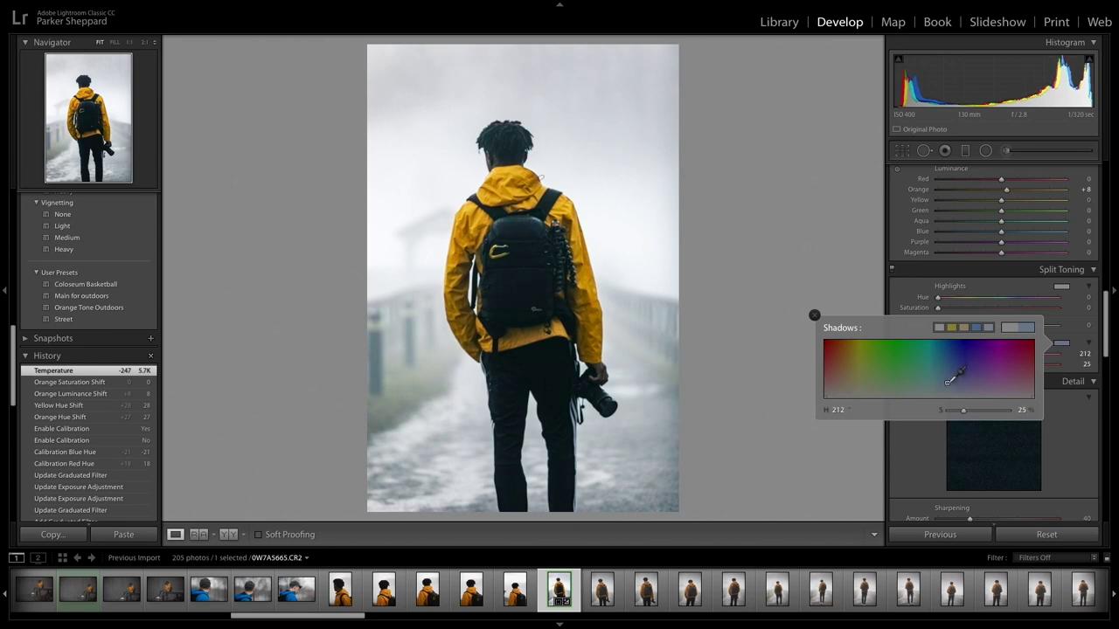
pyautogui.click(1061, 322)
# Tint the split-toning highlights warm with hue 46 and saturation 17, and set the split-toning balance to −22.
pyautogui.click(1063, 288)
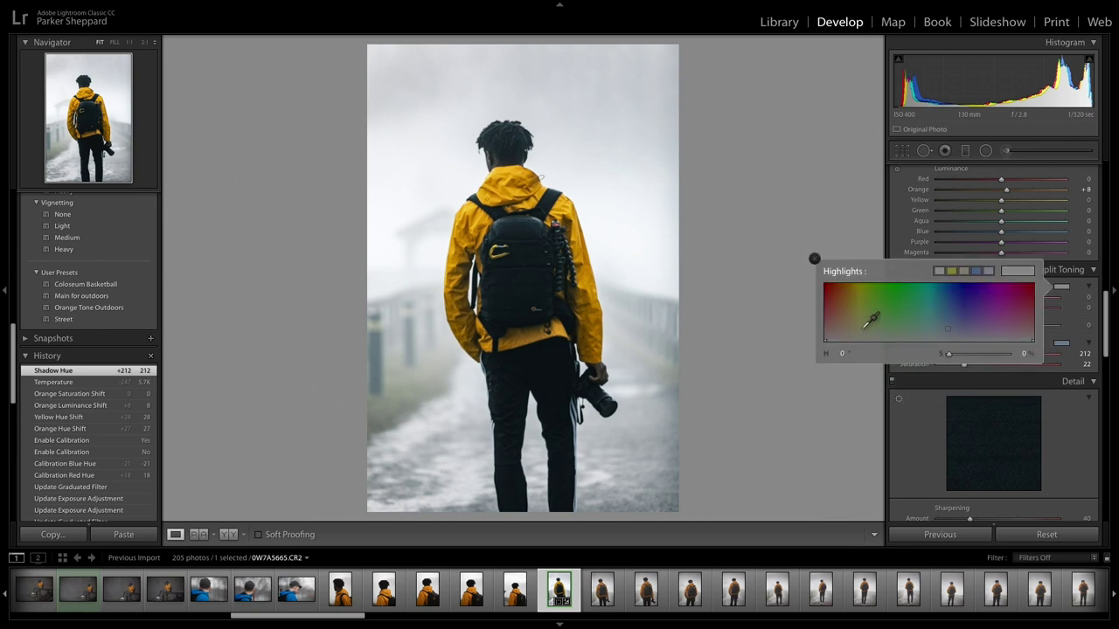
pyautogui.moveTo(856, 327); pyautogui.dragTo(850, 329)
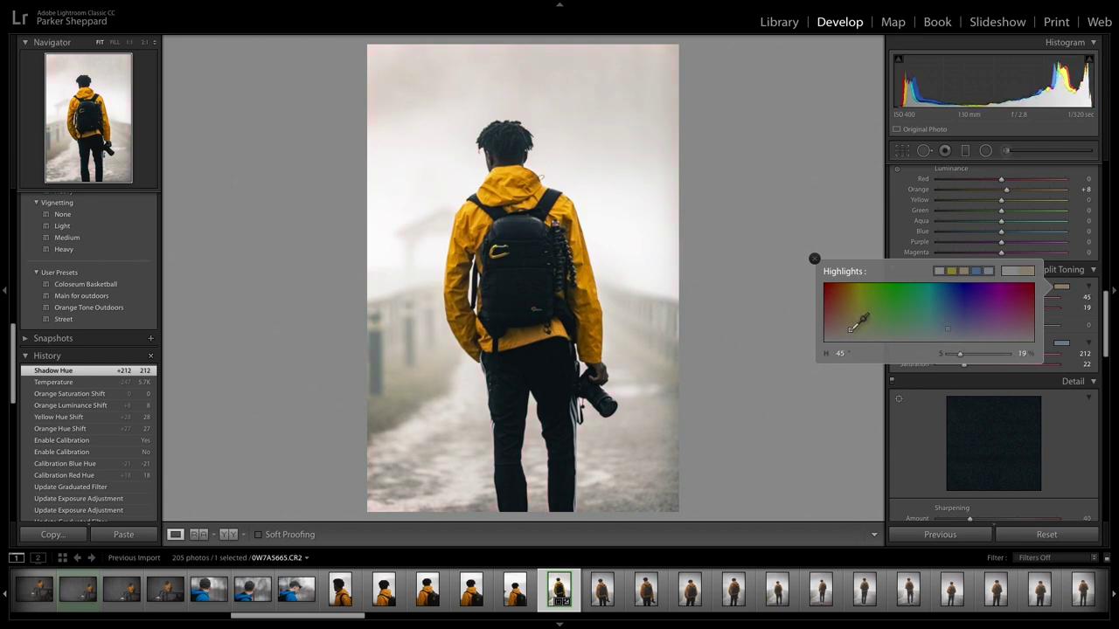
pyautogui.moveTo(851, 329); pyautogui.dragTo(850, 330)
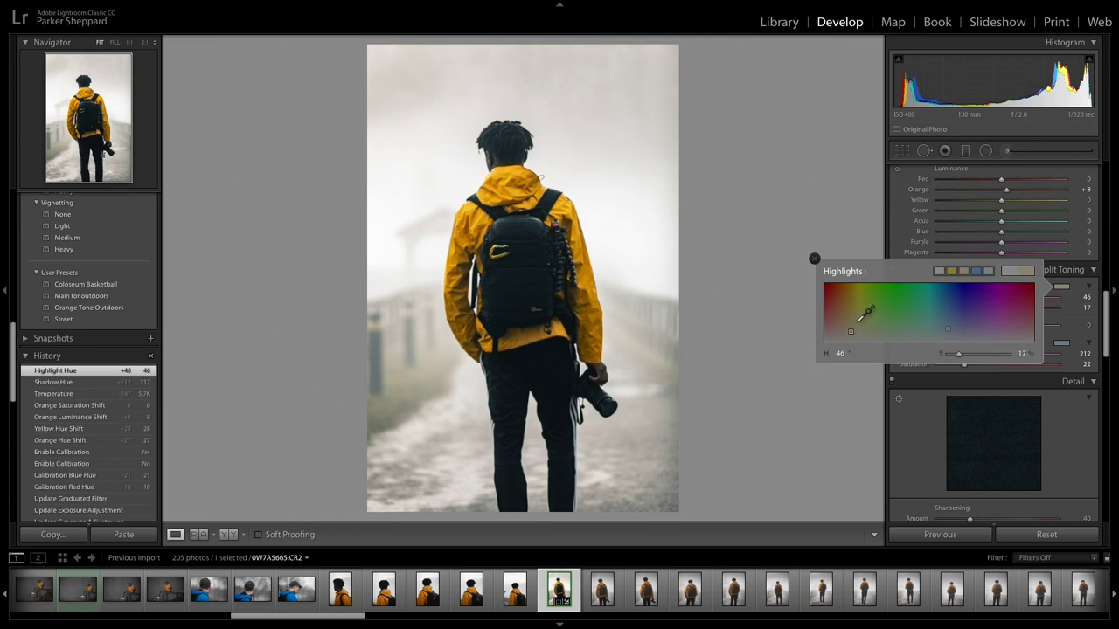
pyautogui.click(814, 260)
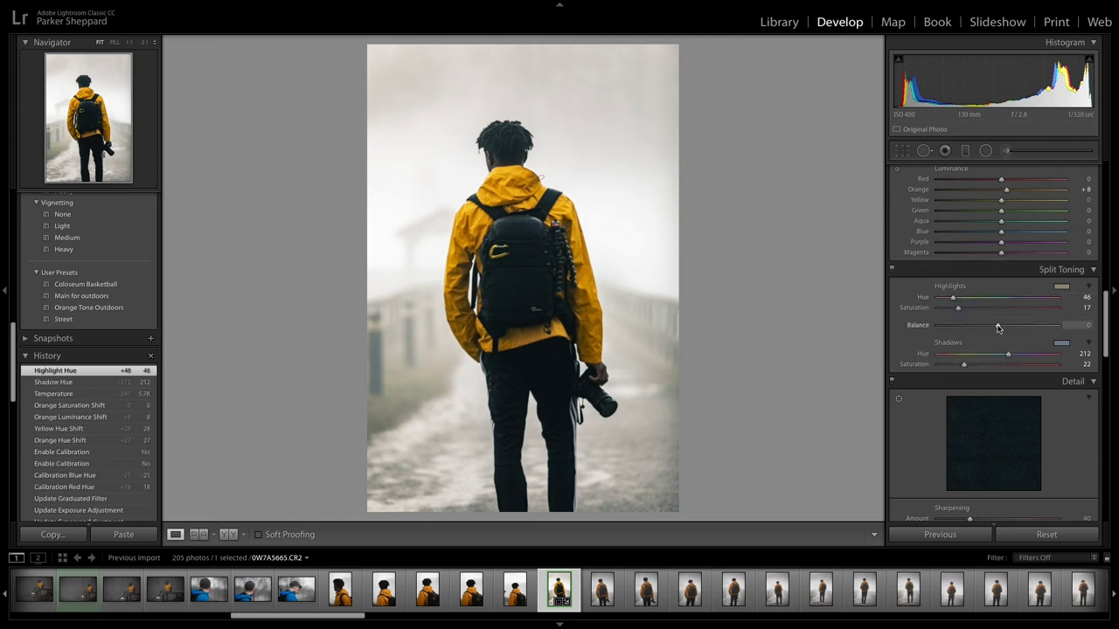
pyautogui.moveTo(1015, 329); pyautogui.dragTo(997, 328)
pyautogui.moveTo(984, 329); pyautogui.dragTo(982, 327)
# Set the white balance temperature to 5,657 and the HSL Blue saturation to −28.
pyautogui.scroll(10, 994, 328)
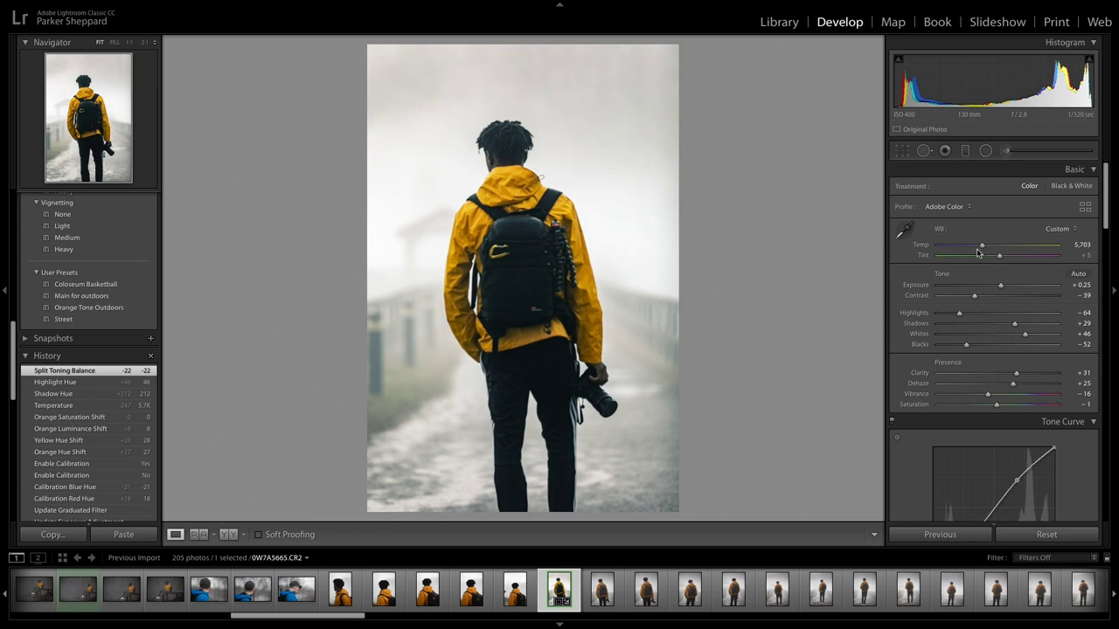
pyautogui.moveTo(978, 248); pyautogui.dragTo(981, 248)
pyautogui.scroll(-10, 1021, 349)
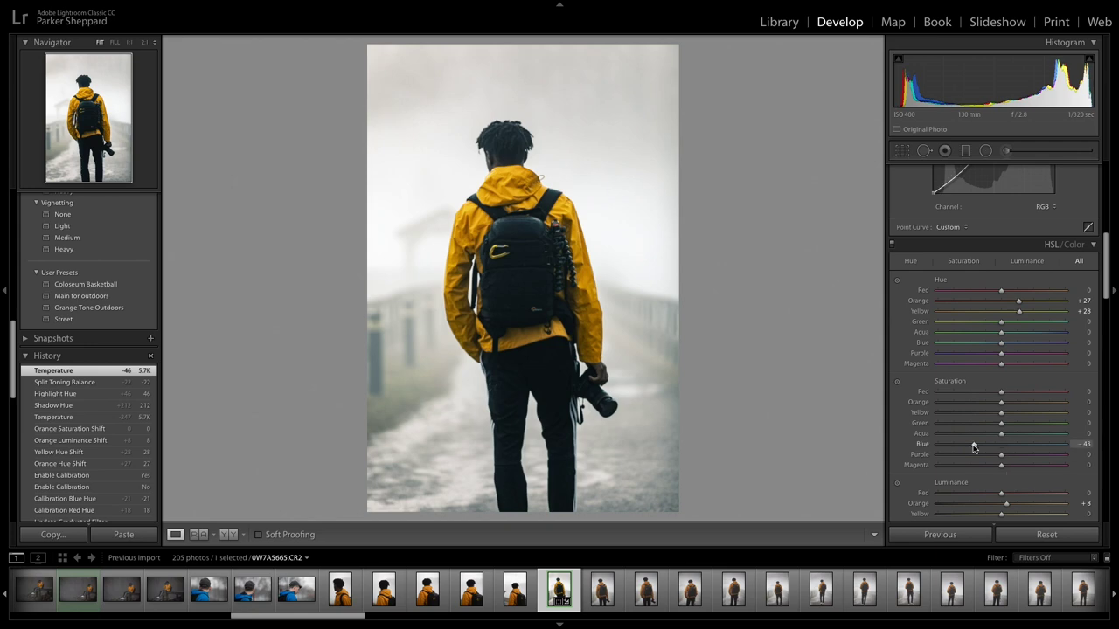
pyautogui.moveTo(977, 447); pyautogui.dragTo(977, 445)
pyautogui.moveTo(982, 441); pyautogui.dragTo(982, 441)
pyautogui.scroll(6, 996, 432)
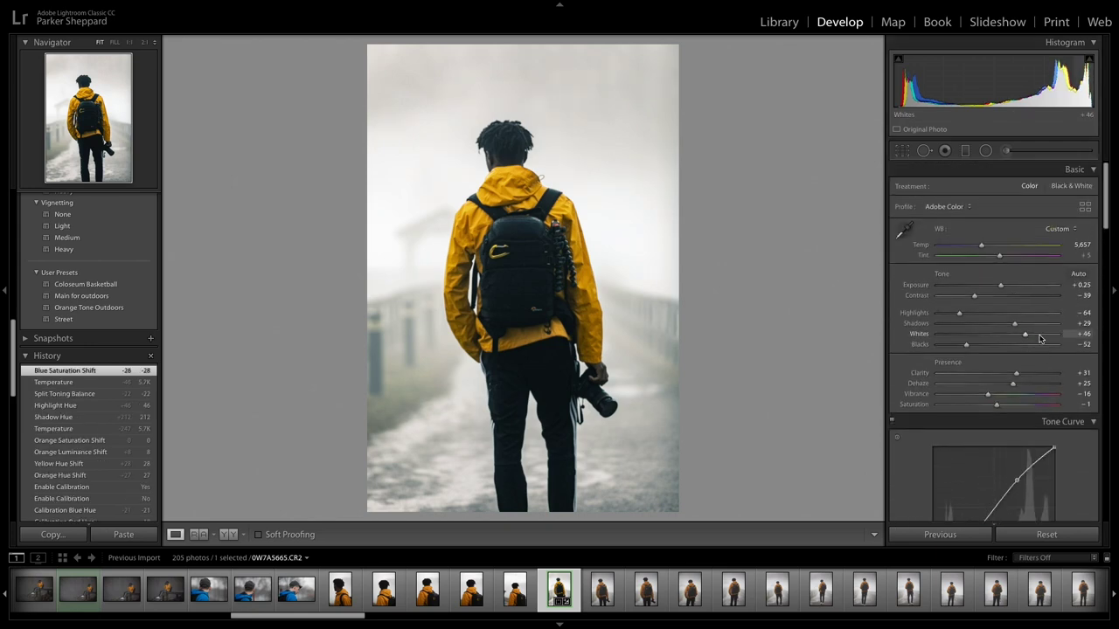
pyautogui.moveTo(1024, 338); pyautogui.dragTo(1024, 337)
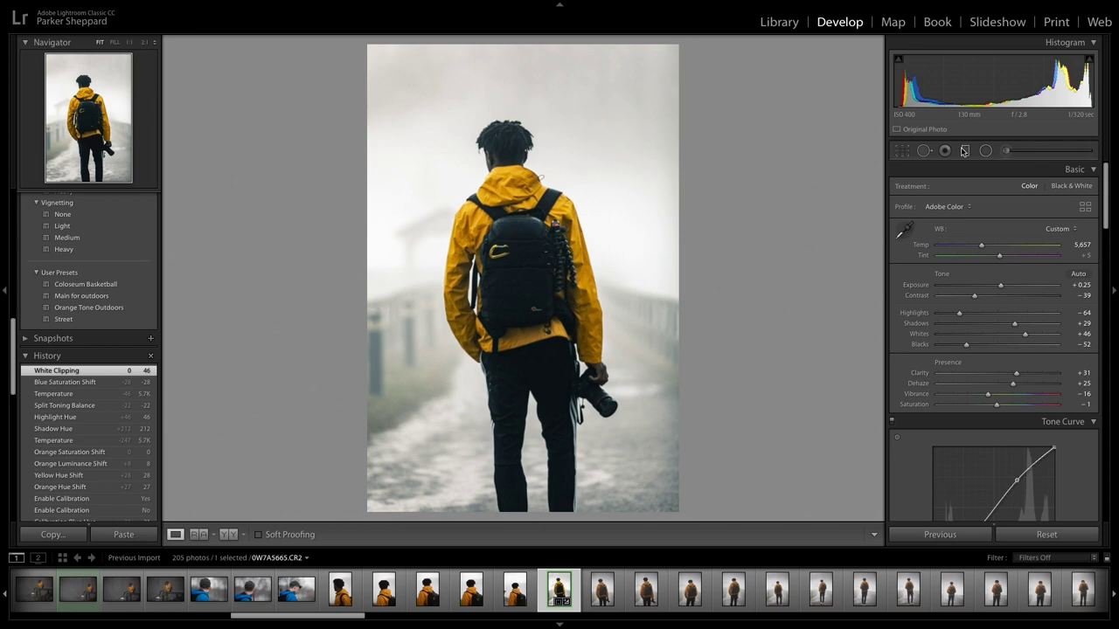
# Select the existing graduated filter over the sky above the man's head and raise its exposure.
pyautogui.click(965, 150)
pyautogui.moveTo(520, 100); pyautogui.dragTo(521, 109)
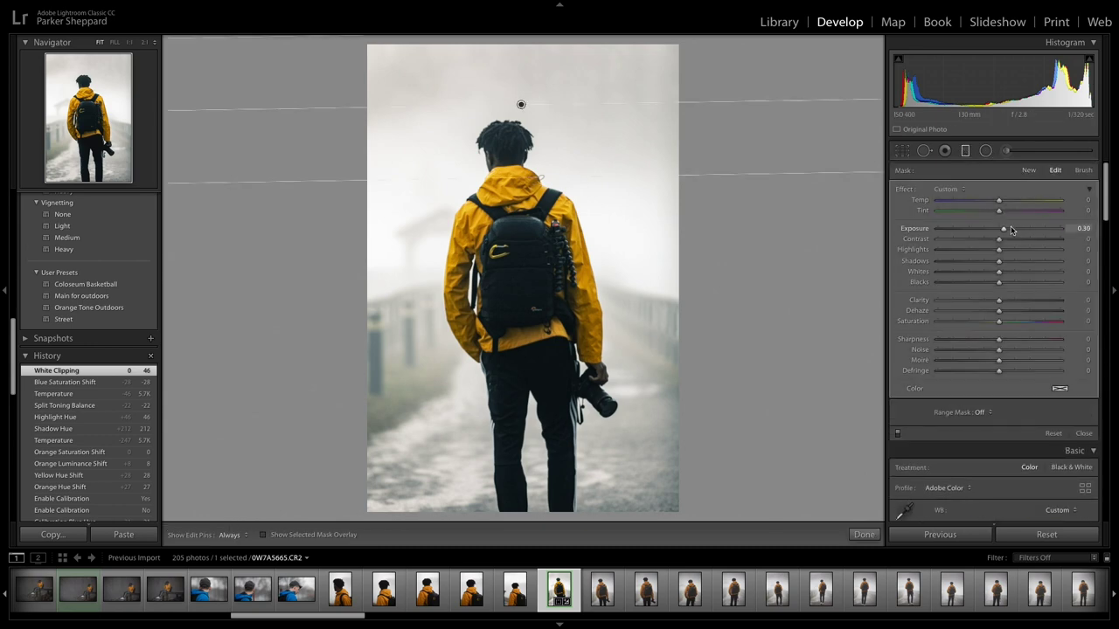
pyautogui.moveTo(1005, 230); pyautogui.dragTo(1015, 230)
pyautogui.press('m')
# Compare the edit with the original photo, and set Clarity to +27 and Contrast to −26.
pyautogui.press('\\')
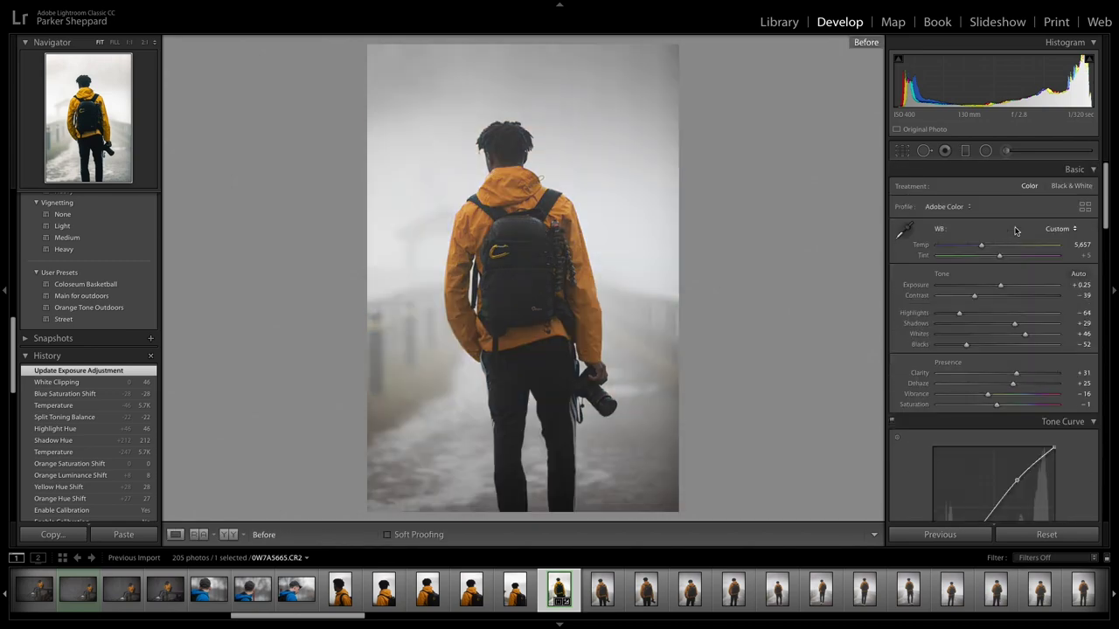
pyautogui.press('\\')
pyautogui.moveTo(1016, 383); pyautogui.dragTo(1028, 383)
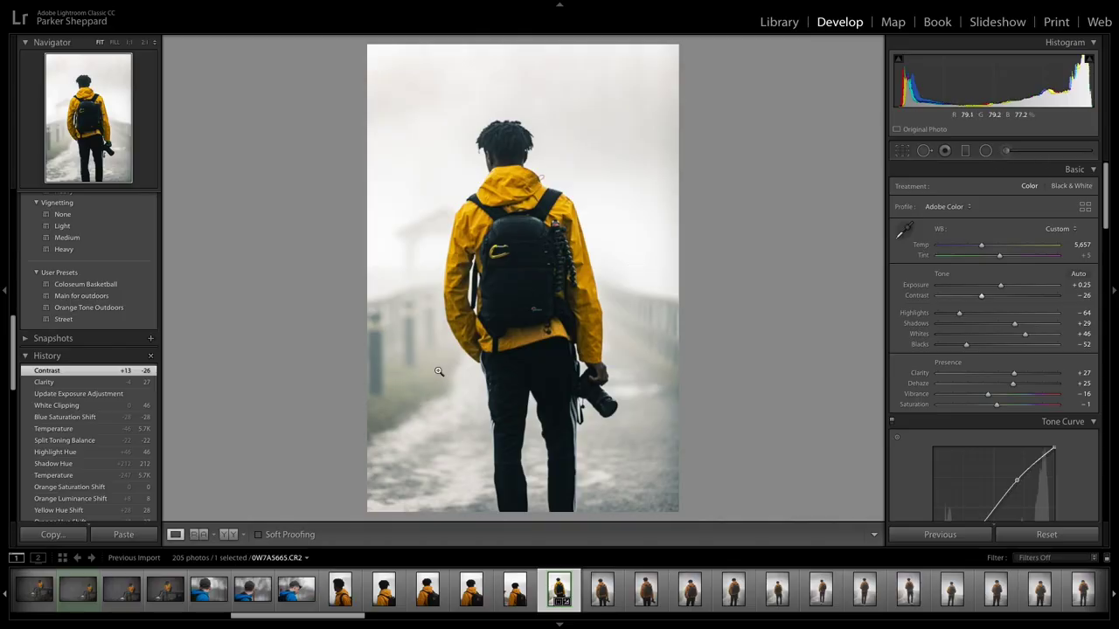
pyautogui.moveTo(450, 363); pyautogui.dragTo(516, 255)
# Brush a local adjustment along the right edge of the path with exposure 0.09 and saturation −10.
pyautogui.click(1006, 151)
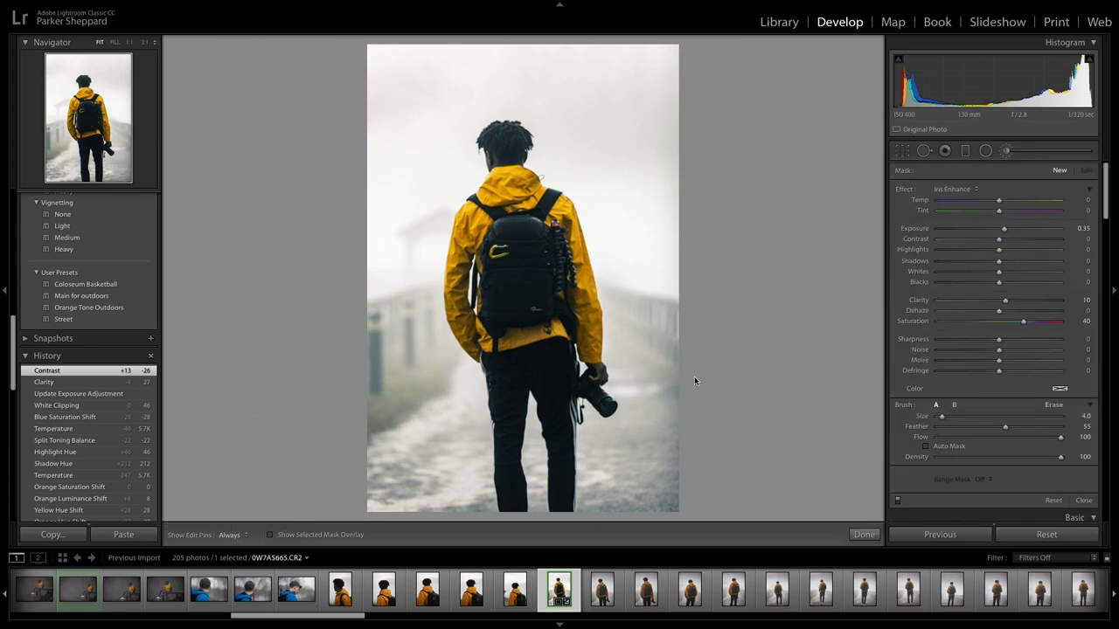
pyautogui.moveTo(675, 379); pyautogui.dragTo(651, 356)
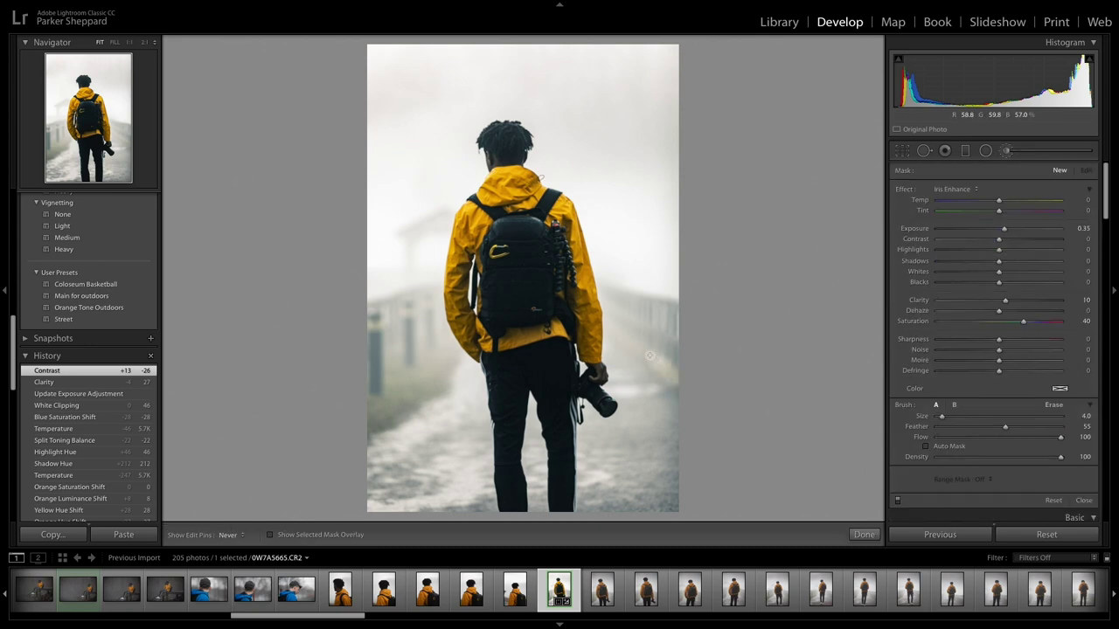
pyautogui.click(955, 189)
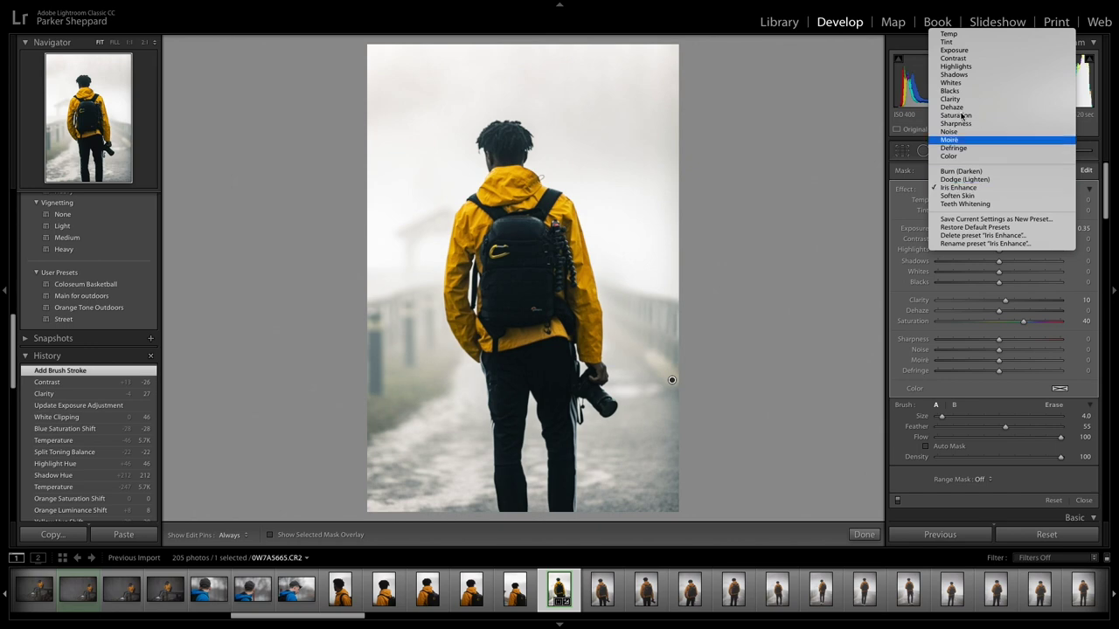
pyautogui.click(954, 74)
pyautogui.moveTo(983, 232); pyautogui.dragTo(1004, 231)
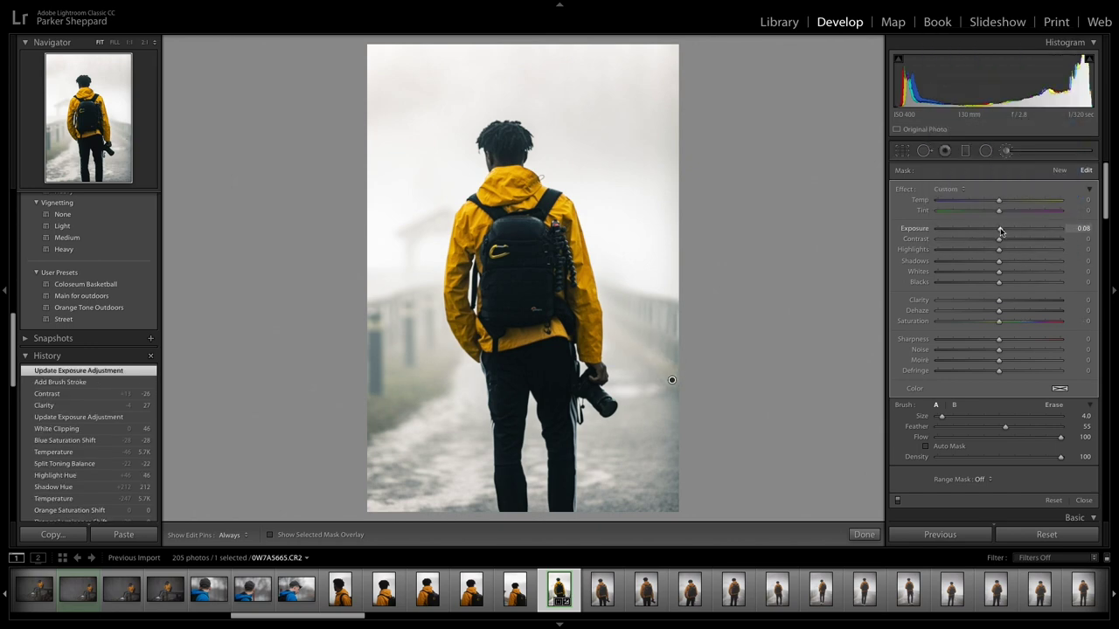
pyautogui.moveTo(1001, 231); pyautogui.dragTo(1001, 233)
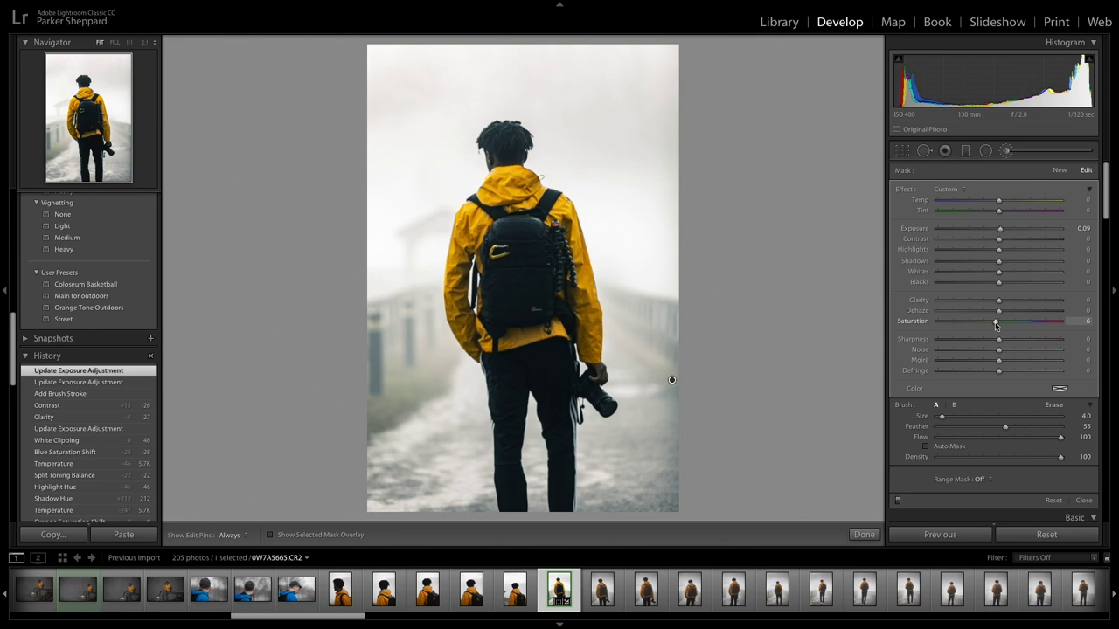
pyautogui.moveTo(993, 325); pyautogui.dragTo(993, 325)
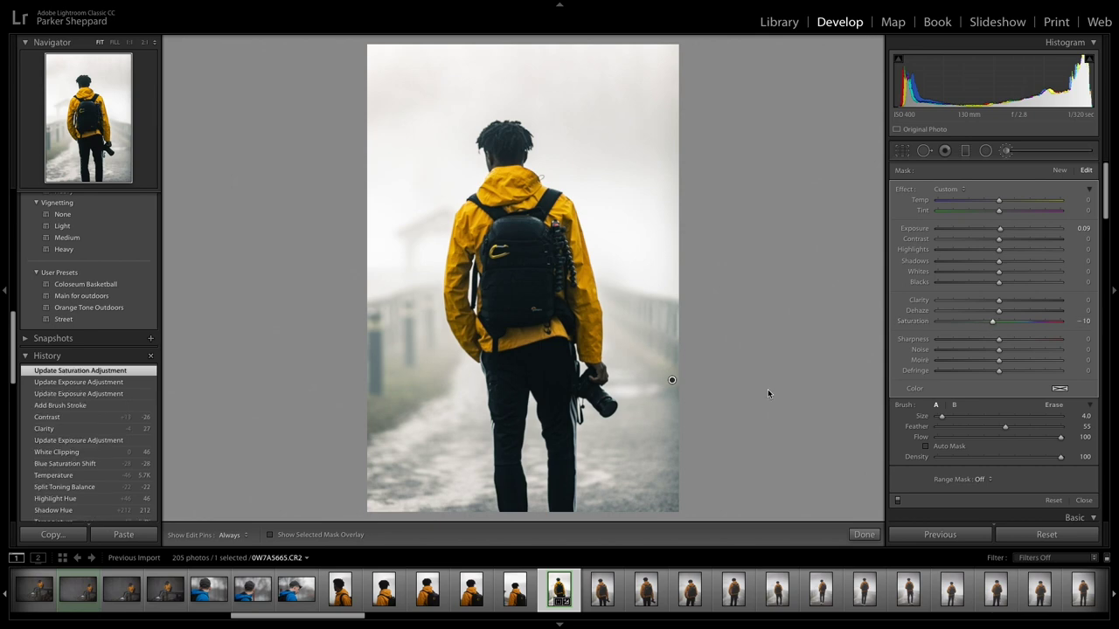
# Paint a new size 7 brush adjustment over the grass left of the man, with exposure 0.35 and saturation about −25.
pyautogui.click(746, 379)
pyautogui.press('[')
pyautogui.moveTo(435, 369)
pyautogui.mouseDown()
pyautogui.moveTo(377, 415)
pyautogui.moveTo(370, 407)
pyautogui.moveTo(401, 388)
pyautogui.mouseUp()
pyautogui.click(395, 367)
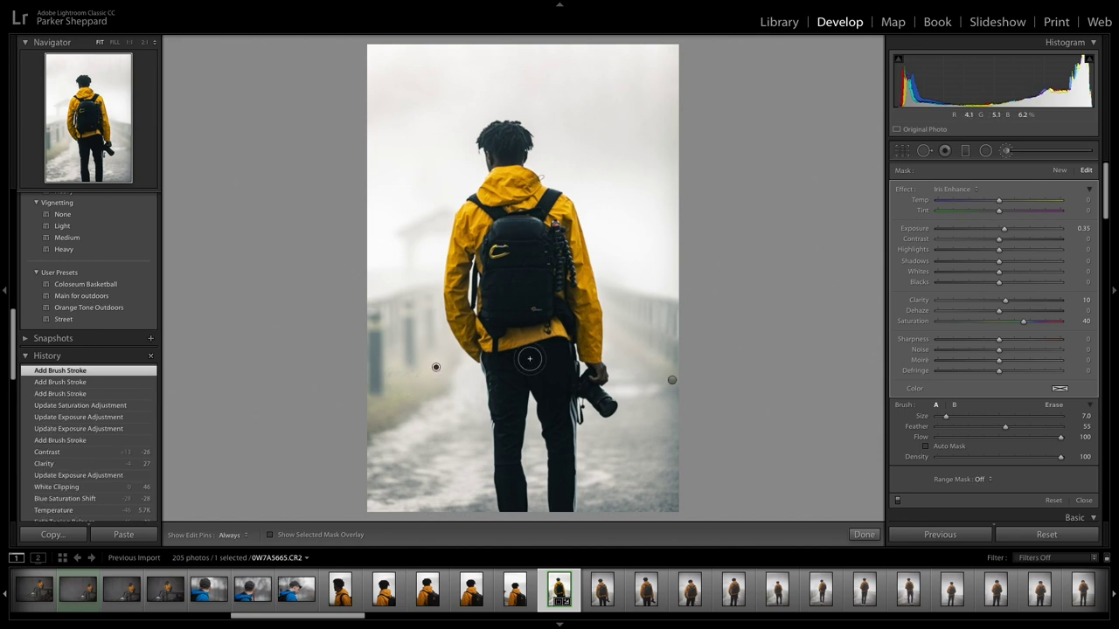
pyautogui.click(961, 190)
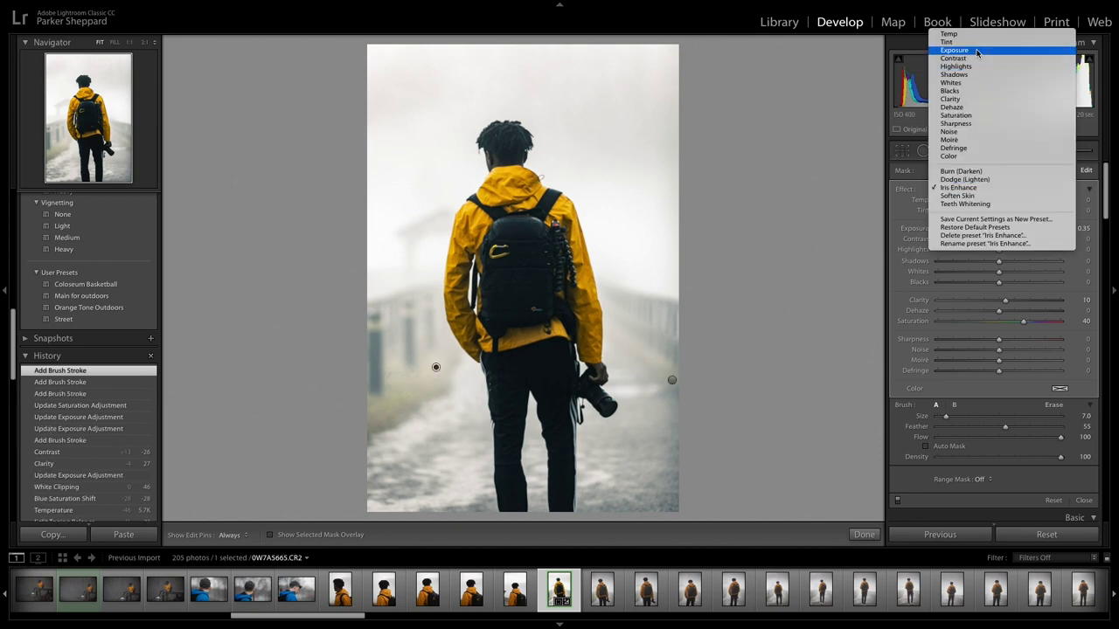
pyautogui.click(984, 55)
pyautogui.moveTo(981, 234); pyautogui.dragTo(1006, 243)
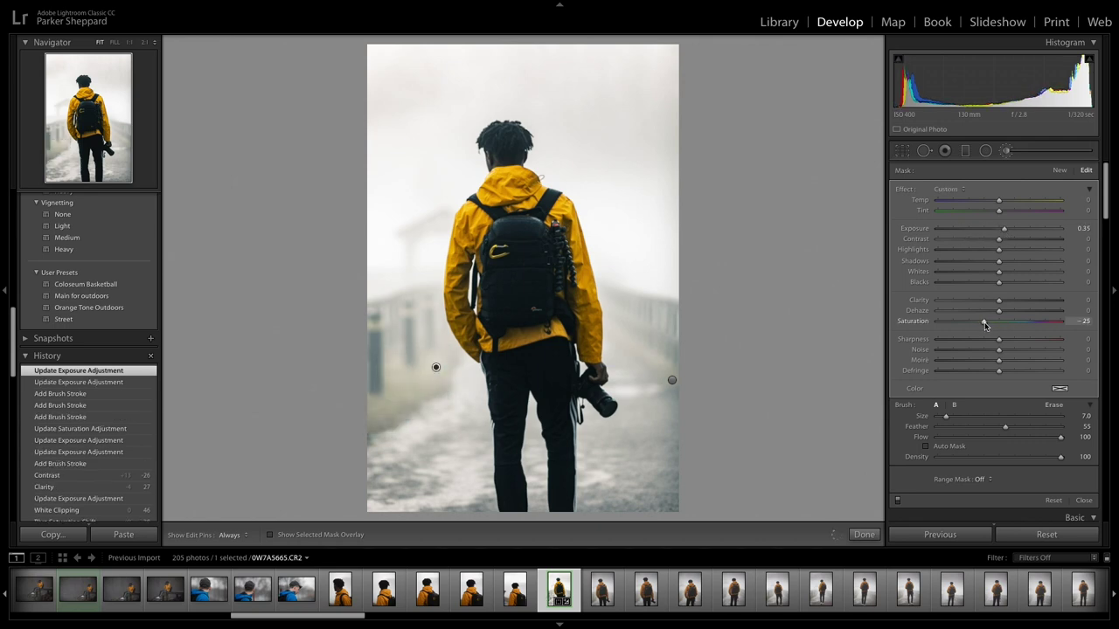
pyautogui.moveTo(984, 325); pyautogui.dragTo(984, 325)
# Brush another new adjustment over the grass at the photo's lower left, setting exposure to 0.45 and reducing saturation.
pyautogui.click(1059, 170)
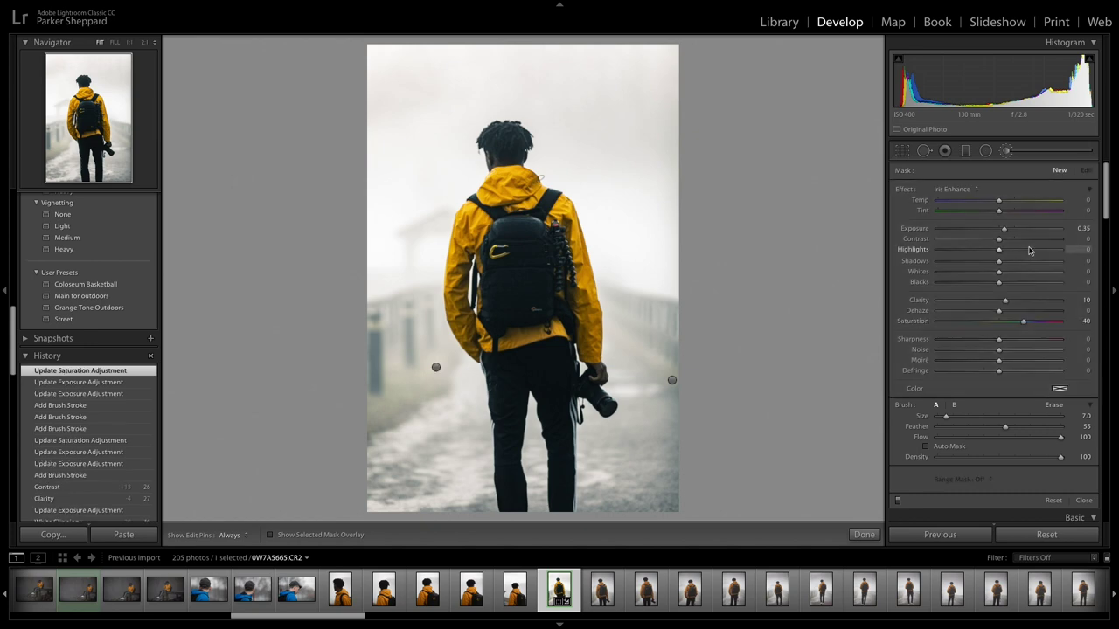
pyautogui.press('h')
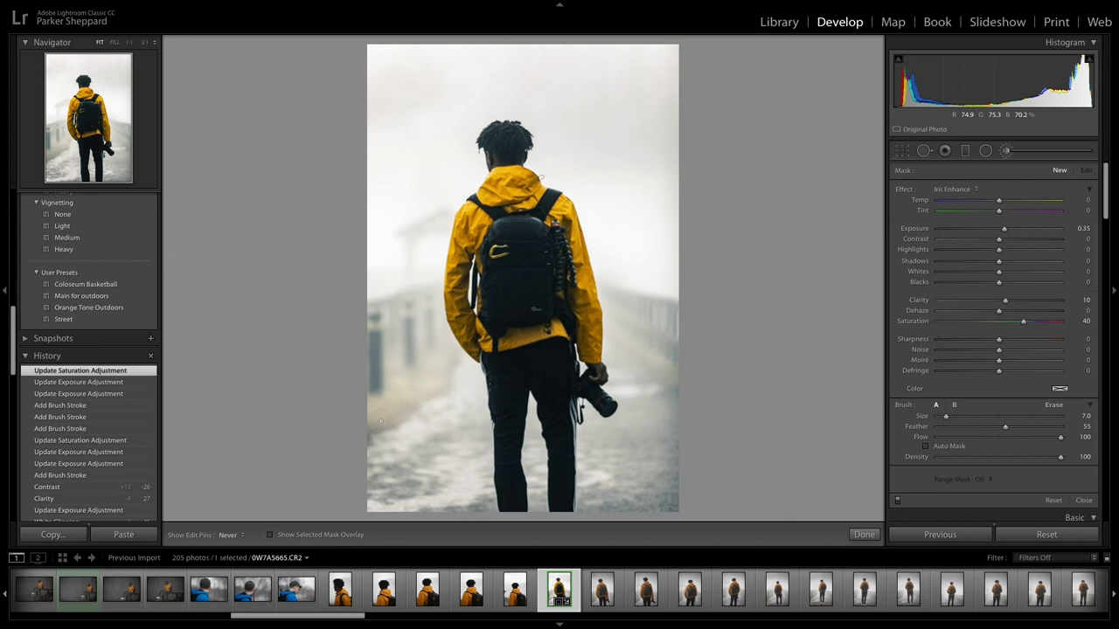
pyautogui.click(357, 428)
pyautogui.click(955, 189)
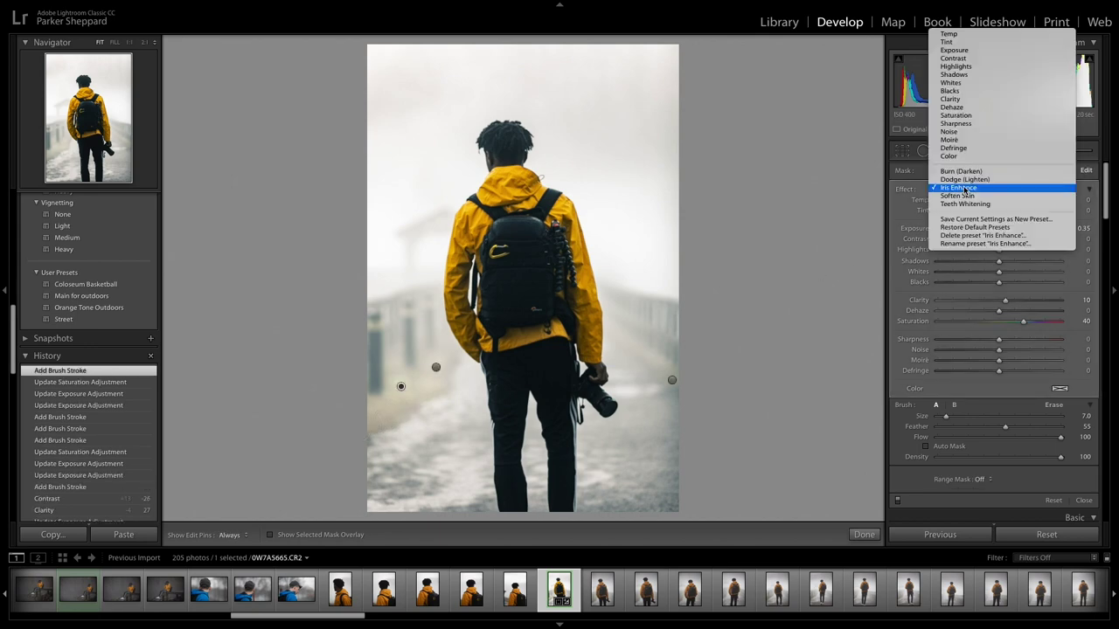
pyautogui.click(967, 54)
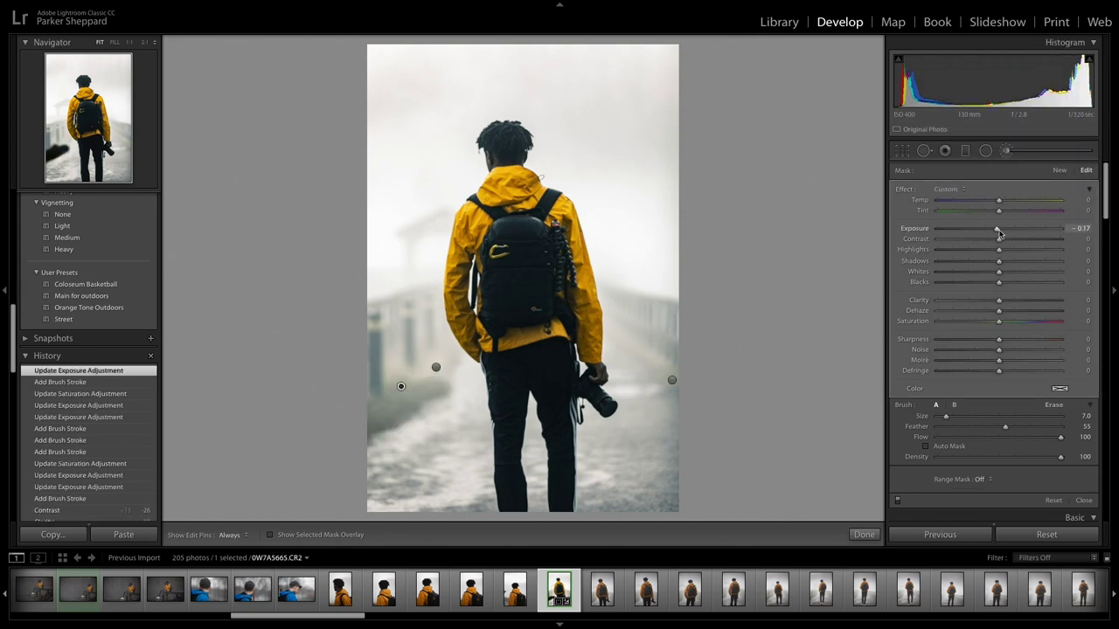
pyautogui.moveTo(1005, 232); pyautogui.dragTo(1006, 231)
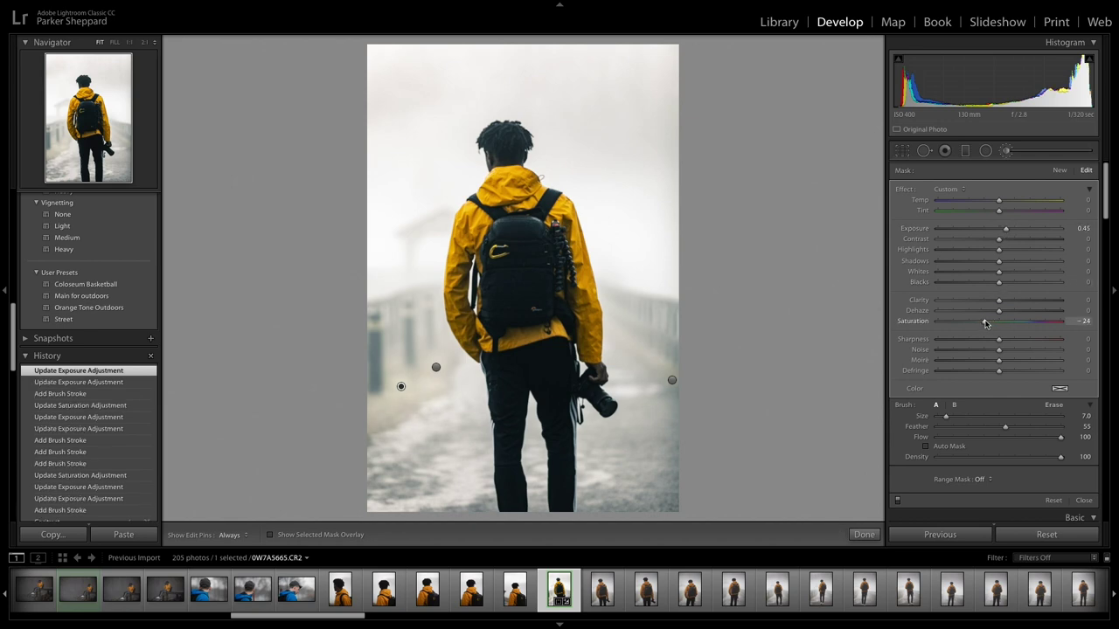
pyautogui.moveTo(980, 323); pyautogui.dragTo(981, 322)
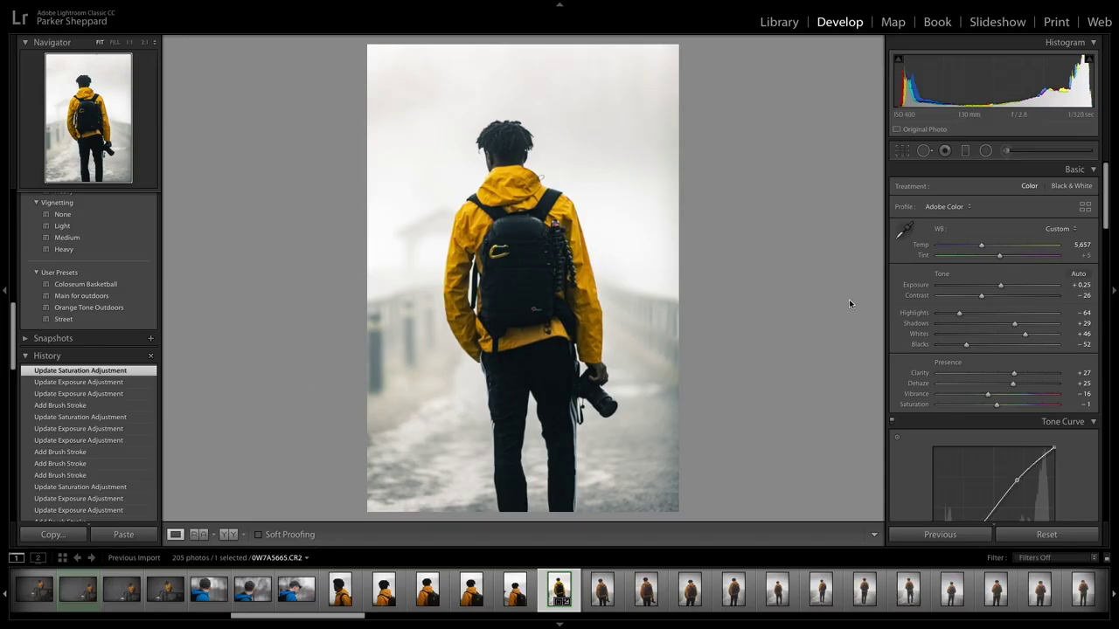
# Set luminance noise reduction to 38 and the sharpening amount to 74, and compare the edit with the original photo.
pyautogui.scroll(-10, 985, 360)
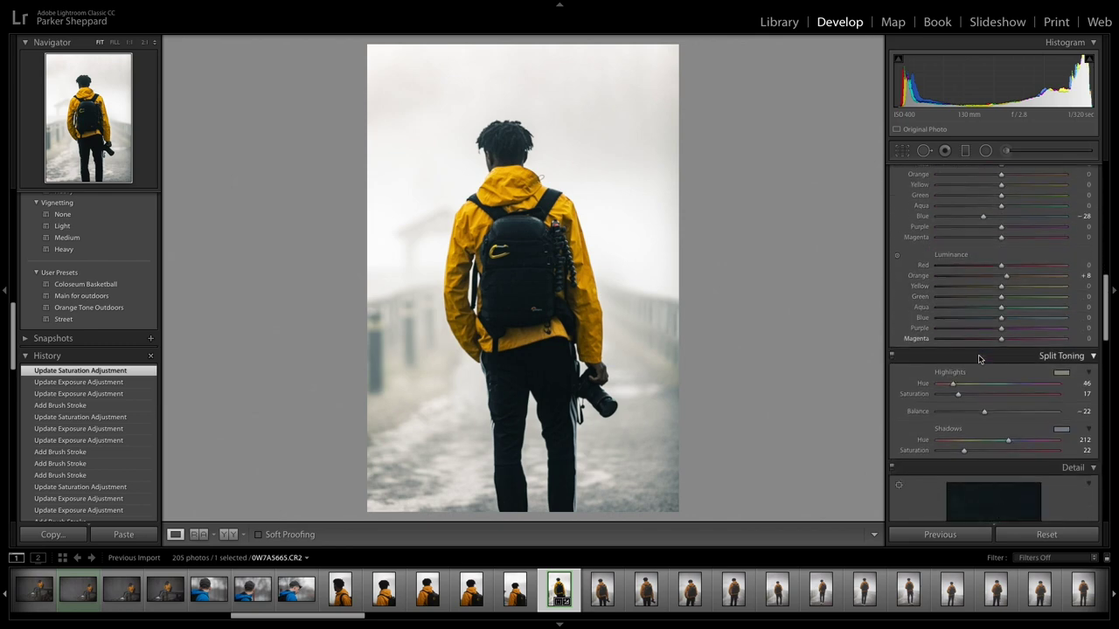
pyautogui.scroll(-5, 979, 359)
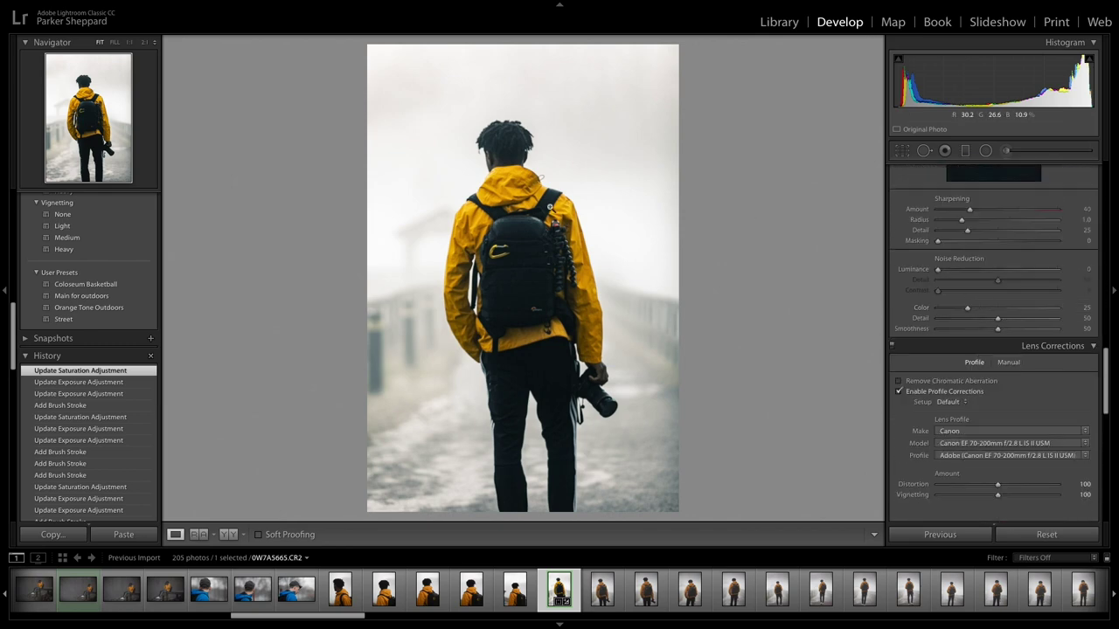
pyautogui.moveTo(939, 270); pyautogui.dragTo(984, 273)
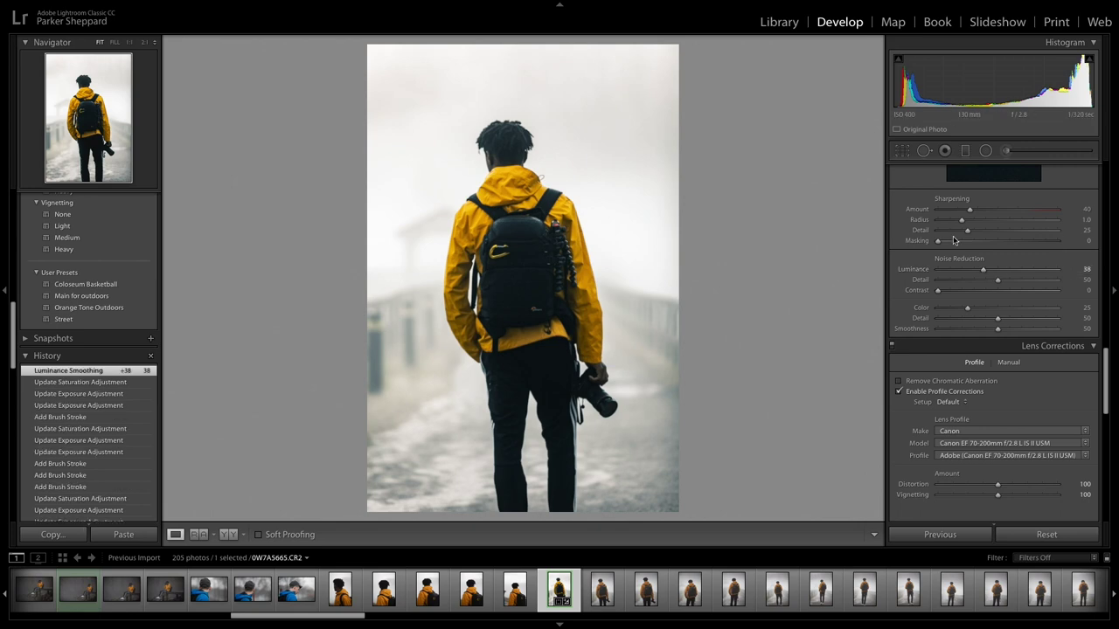
pyautogui.moveTo(995, 211); pyautogui.dragTo(994, 211)
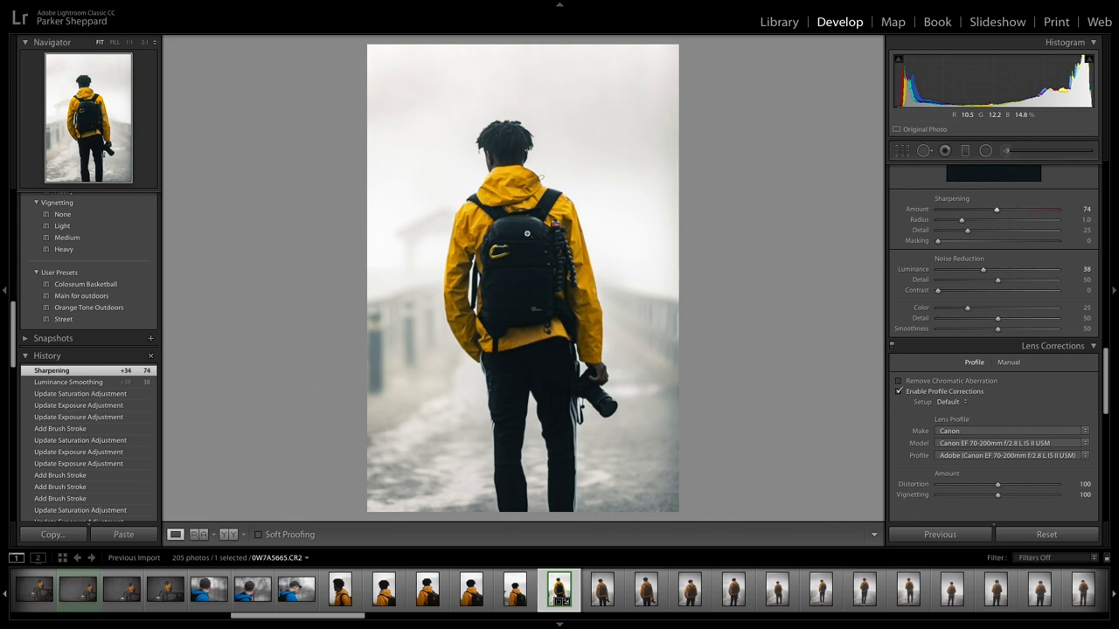
pyautogui.press('\\')
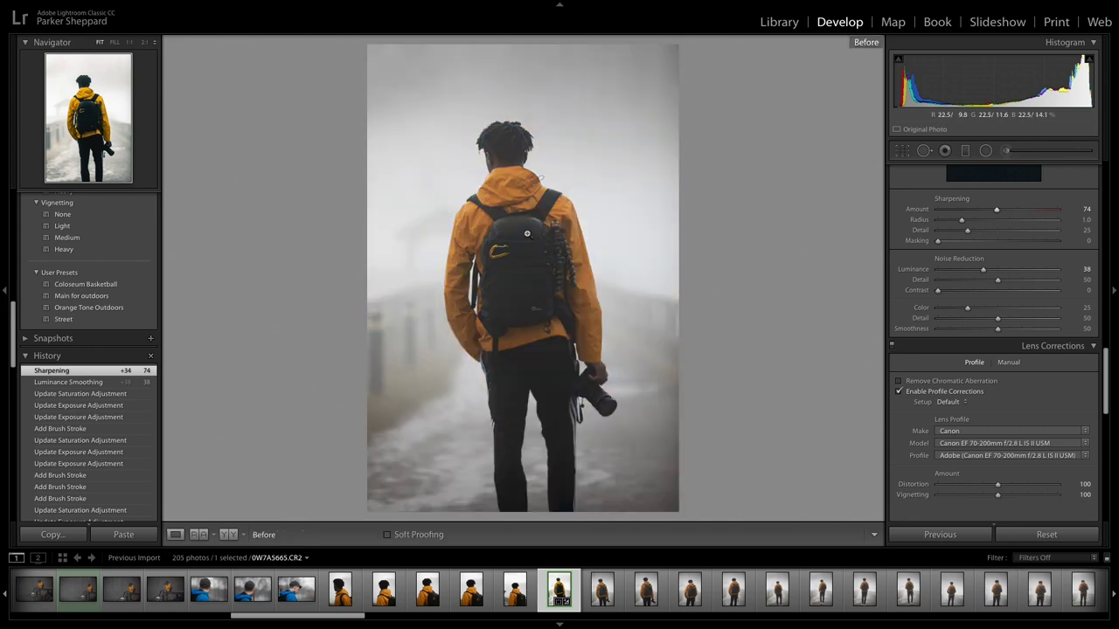
pyautogui.press('\\')
pyautogui.press('\\')
pyautogui.press('\\')
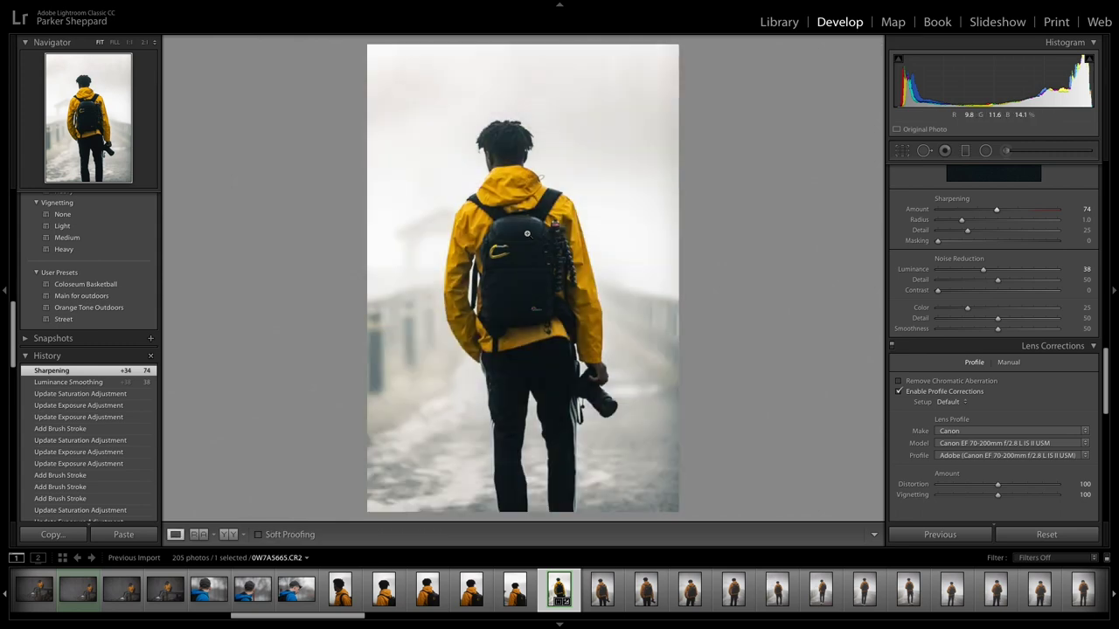